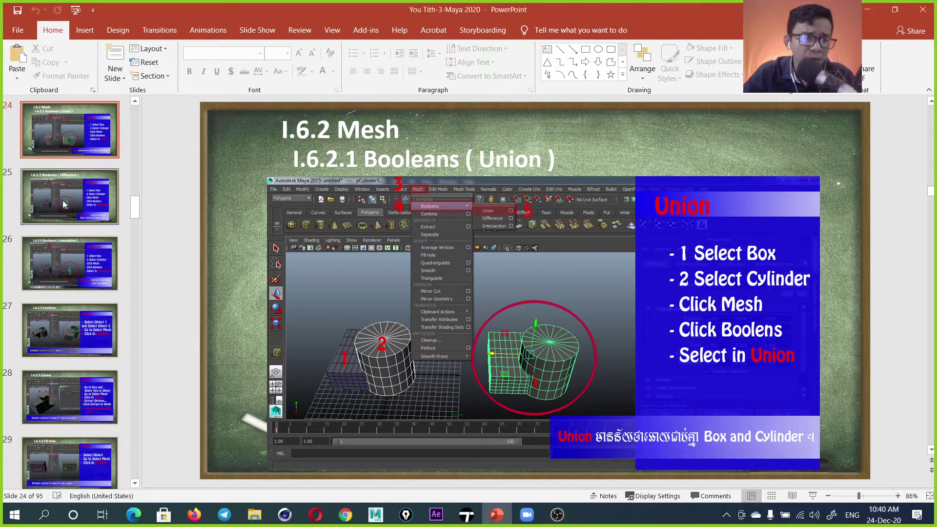
Review lesson slides 26, 27, 30 and 31 (Combine, Separate, Smooth), then minimize PowerPoint.
scroll(73, 254, "down", 2)
scroll(89, 296, "up", 1)
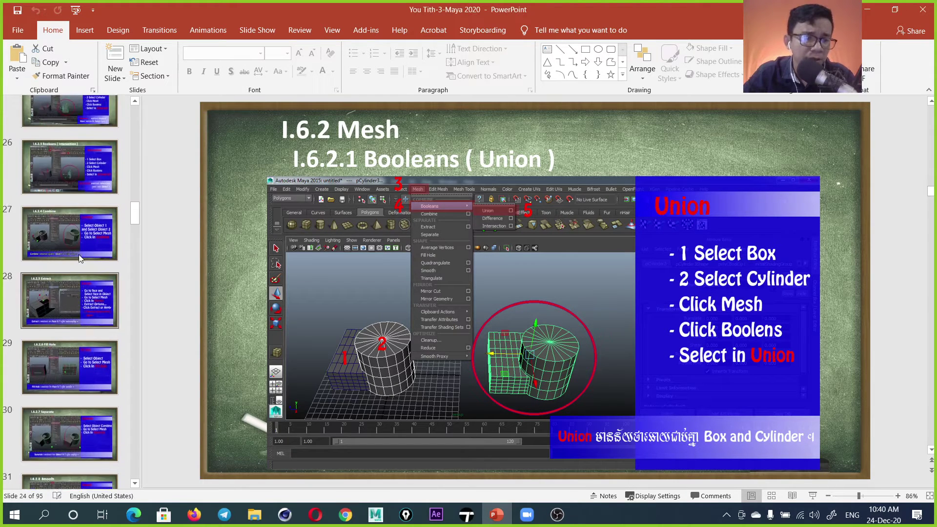
left_click(77, 174)
left_click(76, 240)
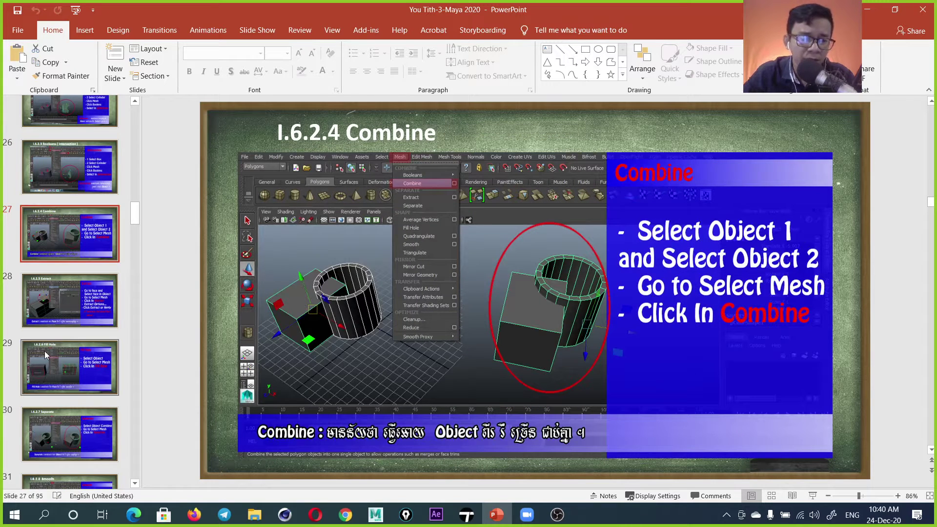
scroll(45, 351, "down", 1)
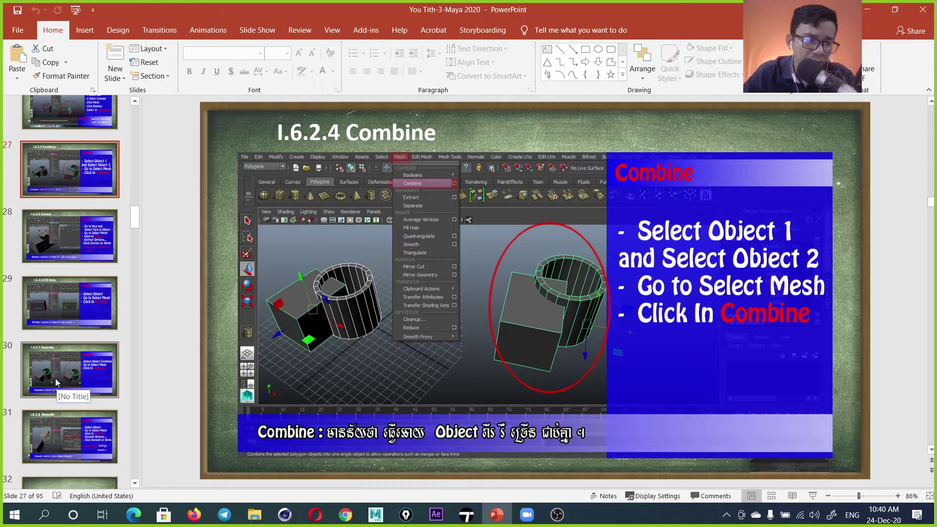
left_click(63, 362)
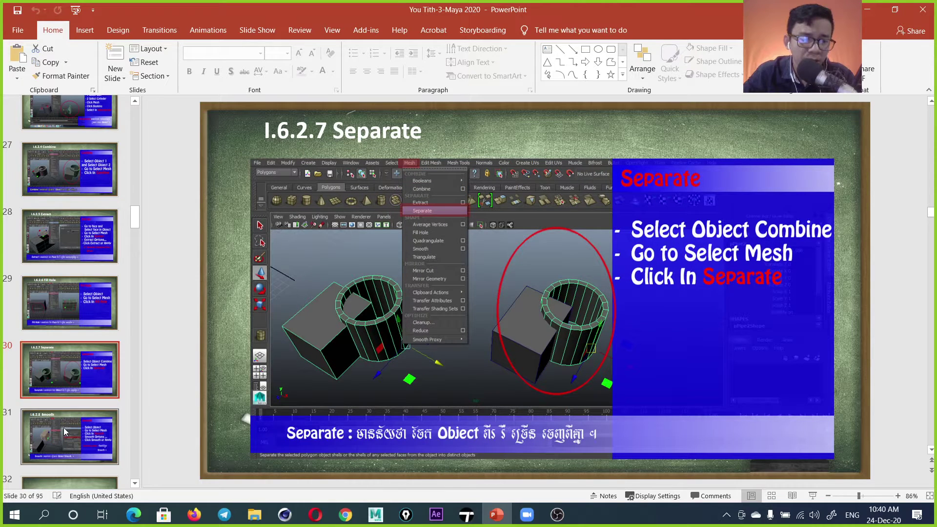
left_click(64, 428)
scroll(80, 425, "down", 2)
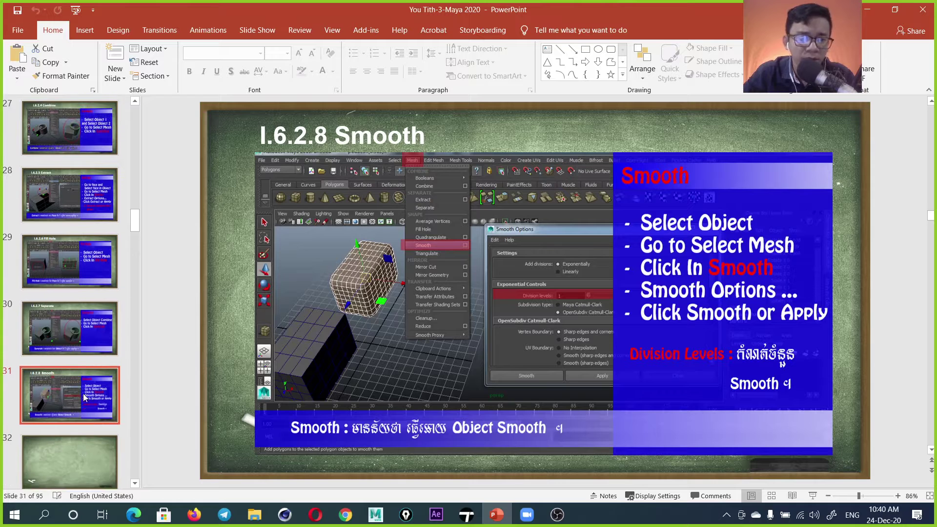
scroll(83, 393, "up", 2)
left_click(868, 17)
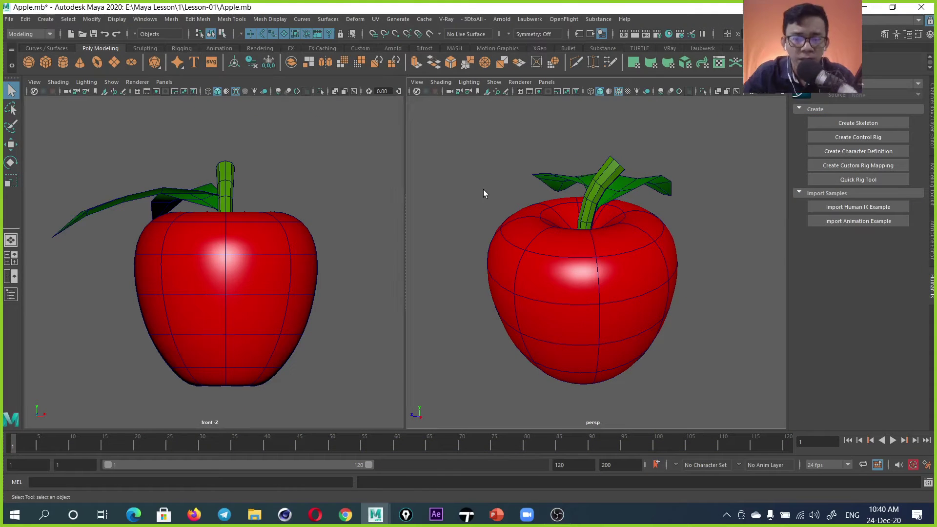
Discard changes and reopen Apple.mb from Recent Files in a single perspective view.
key("ctrl+n")
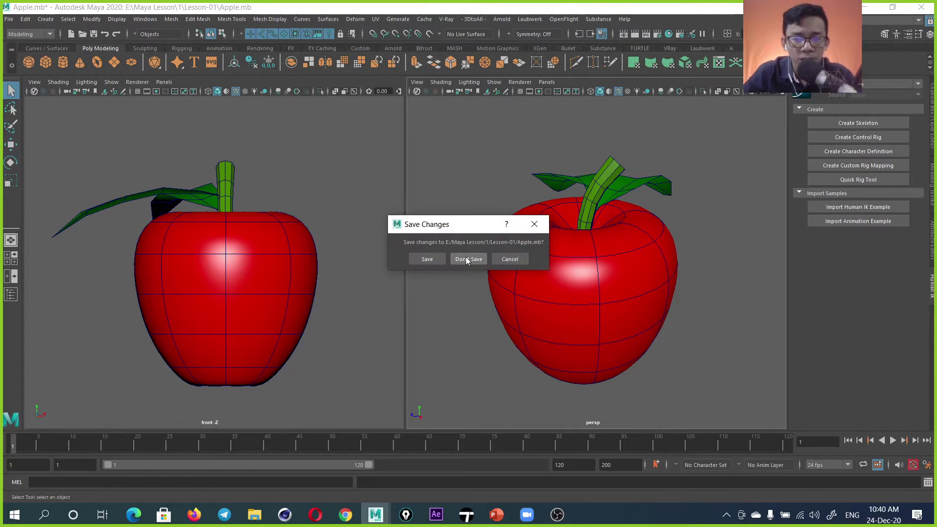
left_click(466, 258)
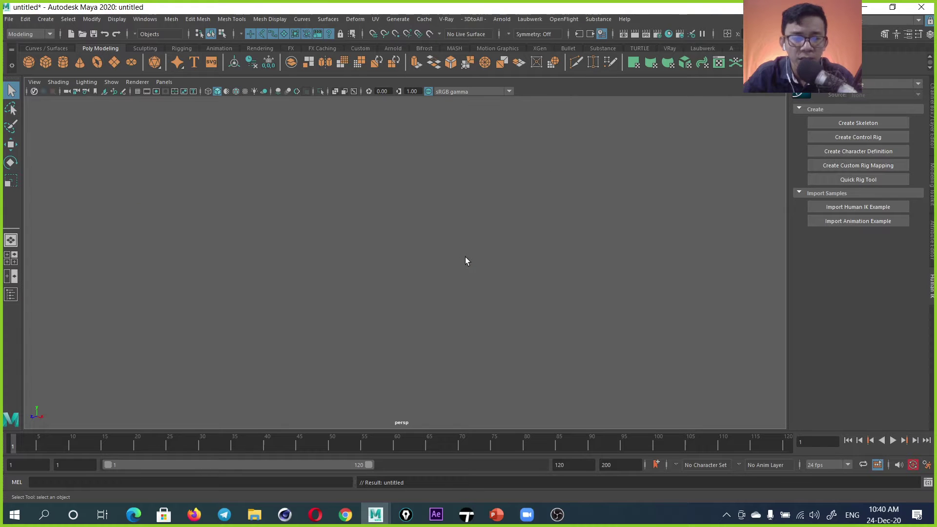
left_click(9, 19)
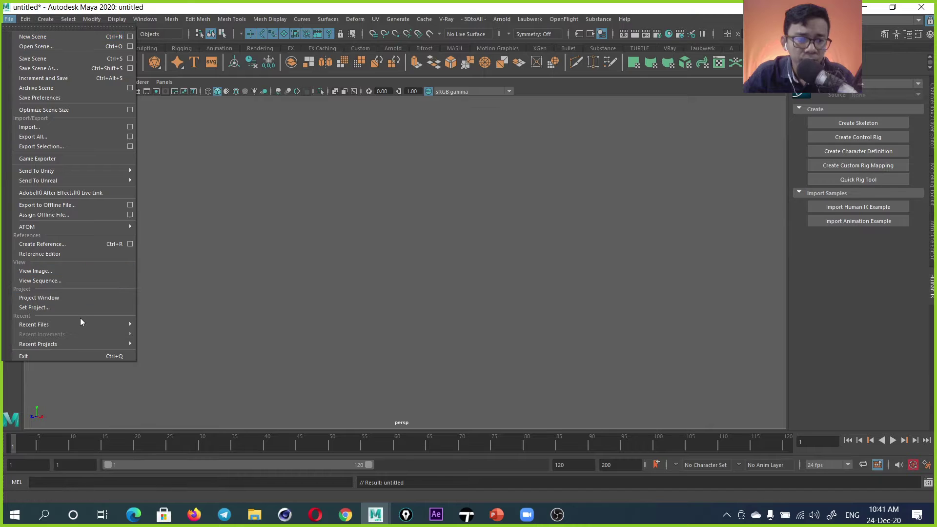
left_click(250, 325)
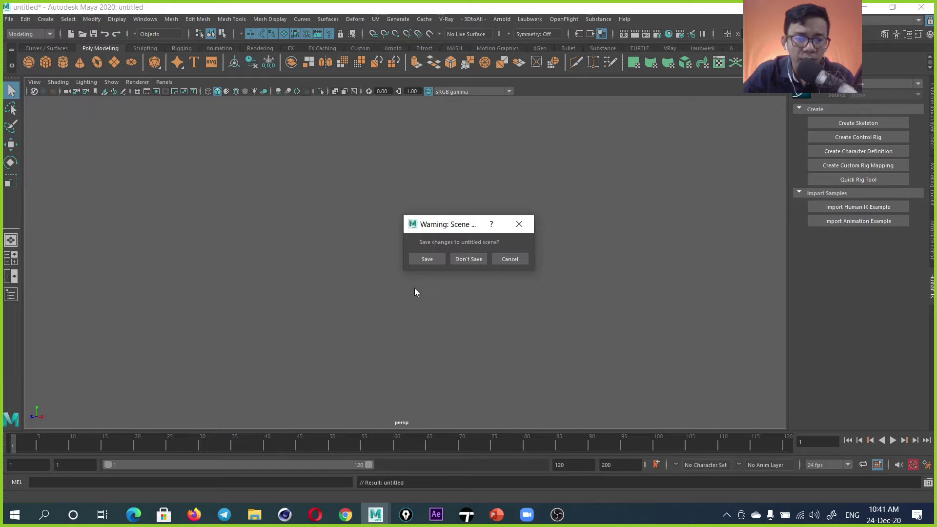
left_click(462, 261)
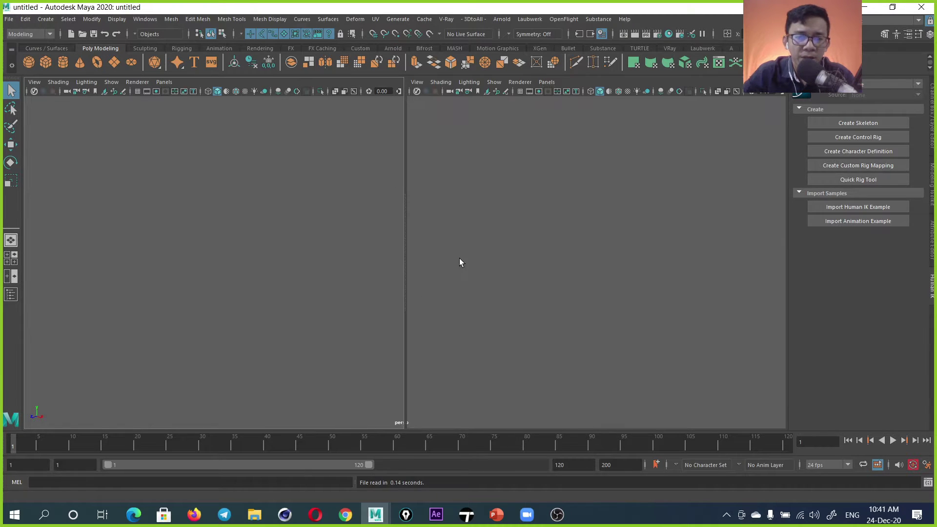
key("space")
Show the apple as a low-poly cage (key 1) and test-move its body, then undo.
scroll(456, 224, "down", 5)
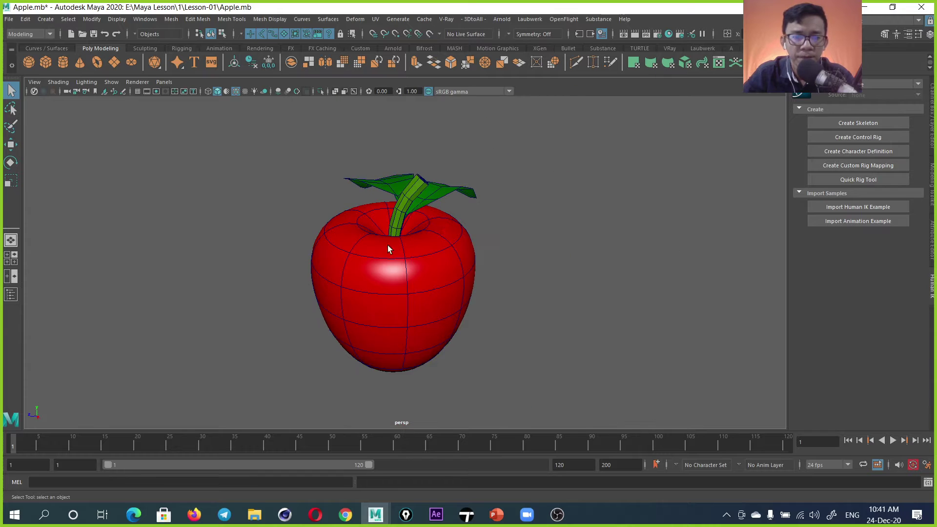
left_click(443, 292)
key("w")
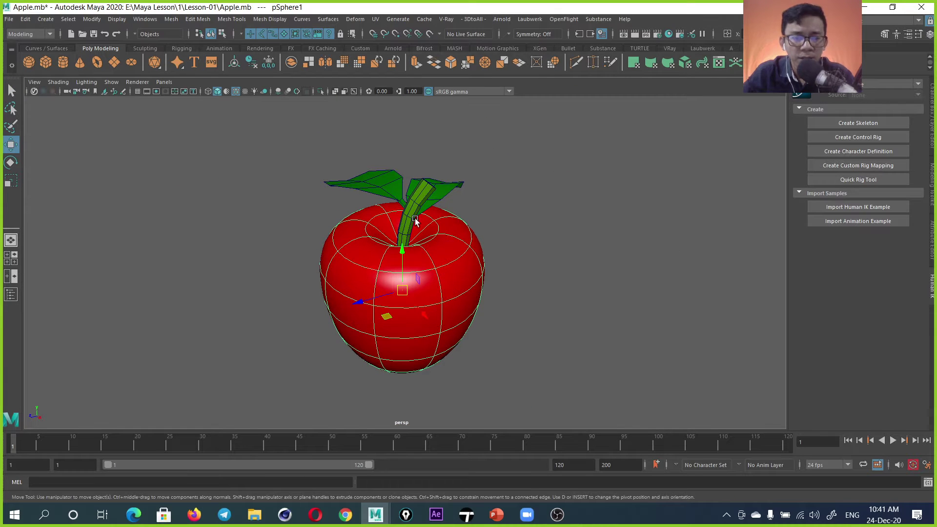
key("1")
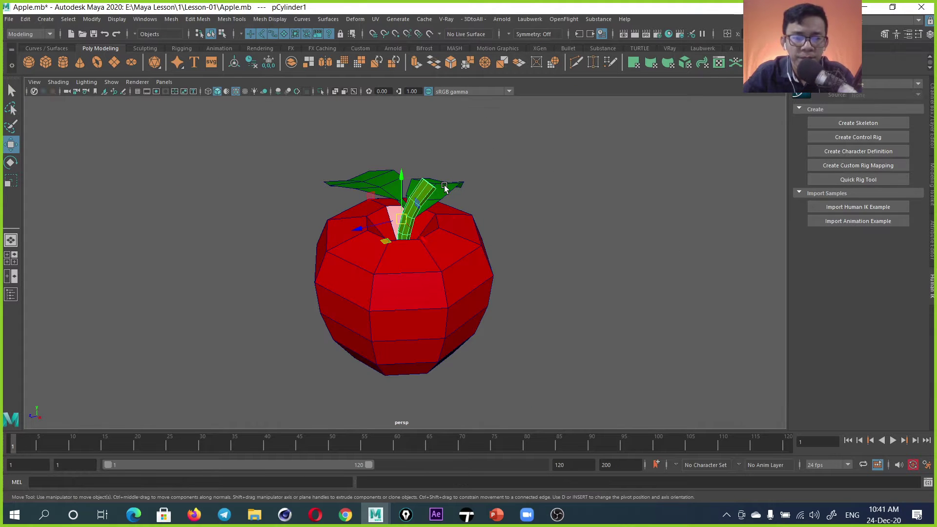
left_click(375, 187)
left_click(483, 203)
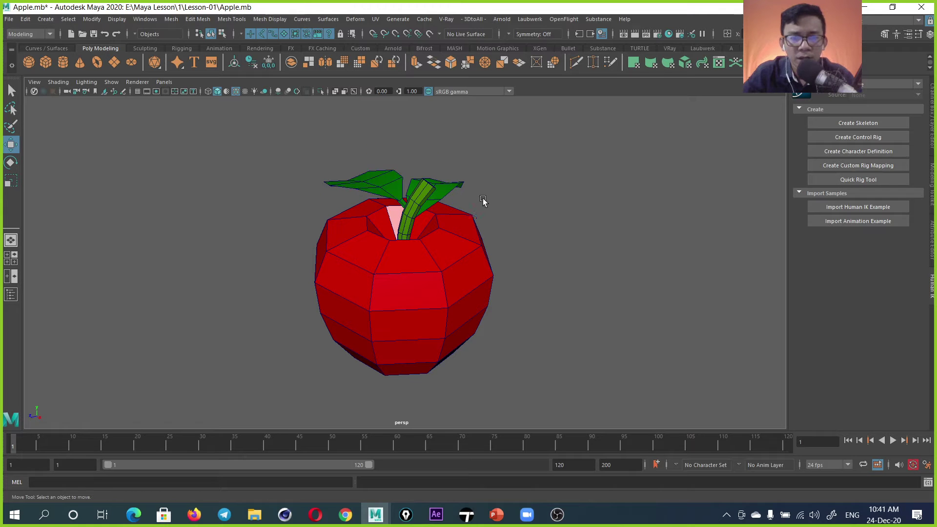
mouse_move(483, 203)
left_mouse_down("alt")
mouse_move(543, 239)
mouse_move(475, 219)
mouse_move(429, 272)
left_mouse_up("alt")
left_click(438, 276)
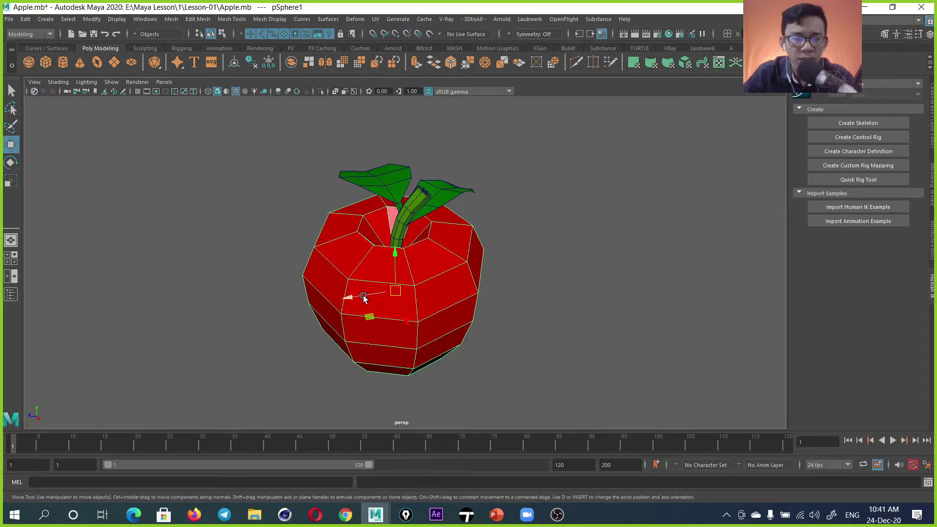
left_click_drag(349, 295, 505, 275)
key("ctrl+z")
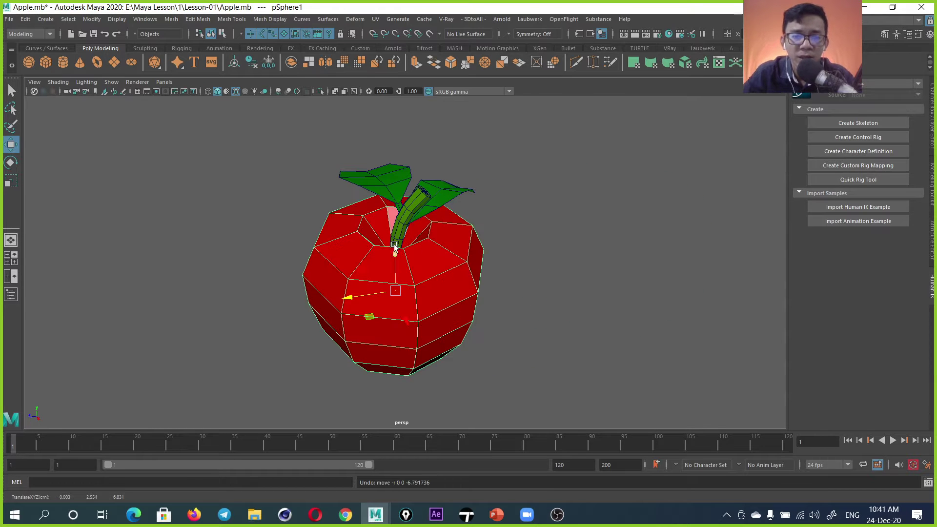
Pull the stem and both leaves off the apple, then undo all the moves.
left_click(416, 223)
left_click_drag(367, 234, 207, 226)
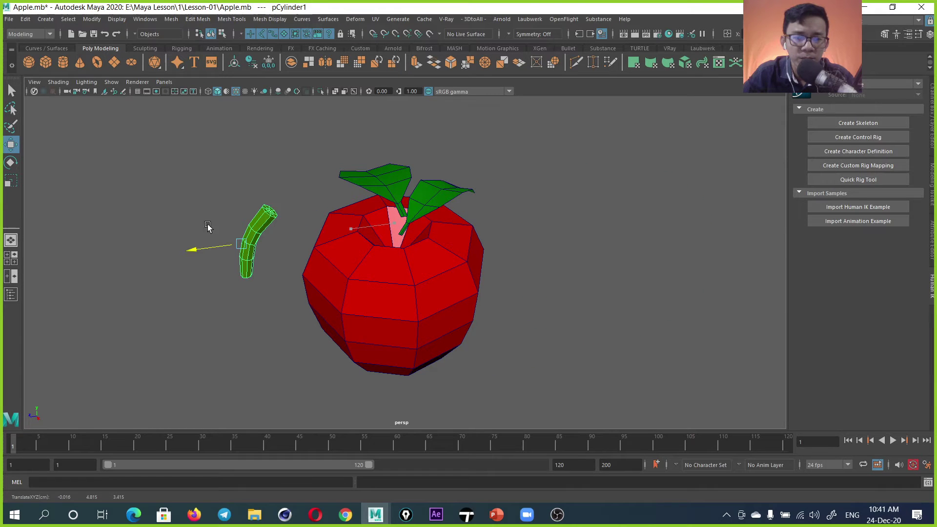
left_click(417, 195)
left_click_drag(412, 200, 519, 193)
left_click(378, 179)
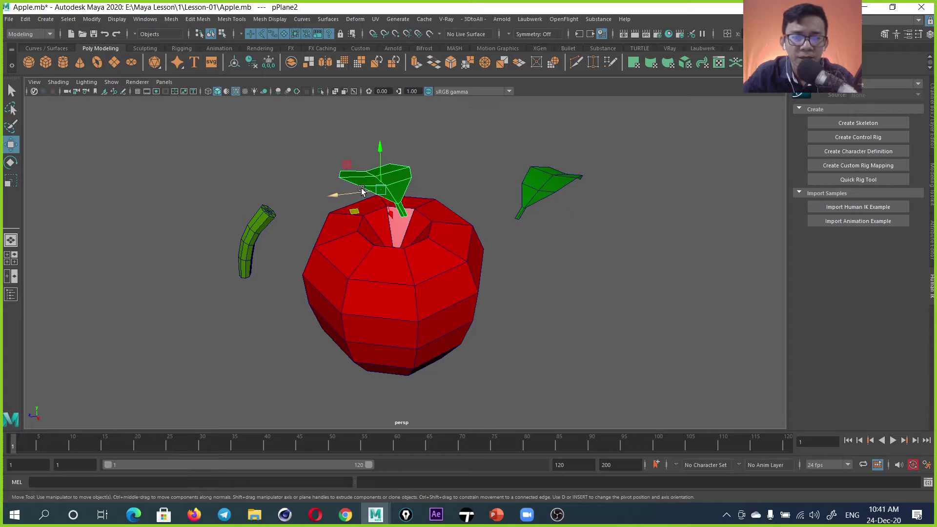
left_click_drag(381, 191, 328, 196)
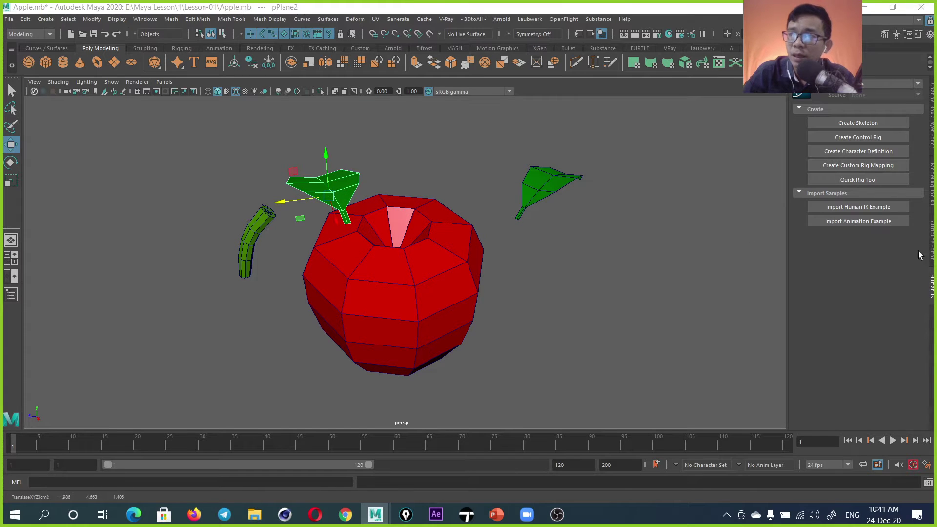
key("ctrl+z")
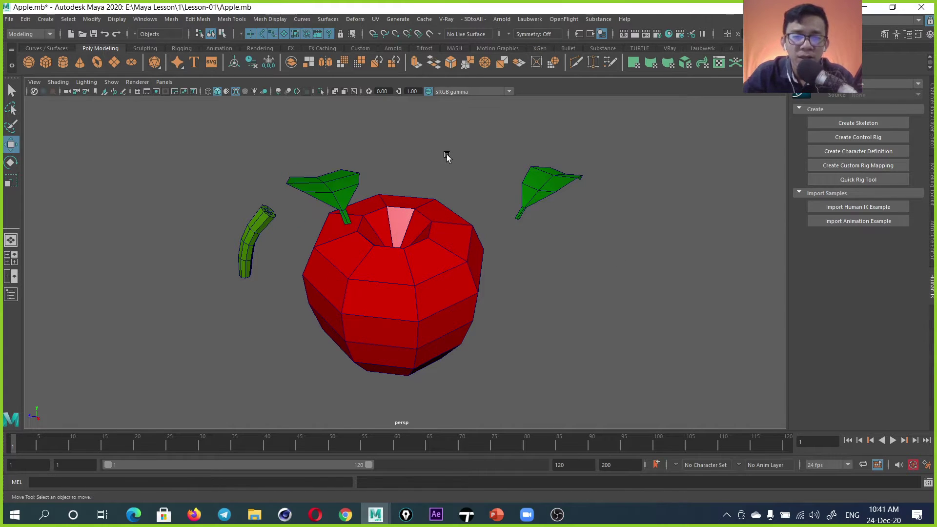
key("shift+z")
key("ctrl+z")
key("ctrl+z")
key("ctrl+z")
key("ctrl+z")
key("ctrl+z")
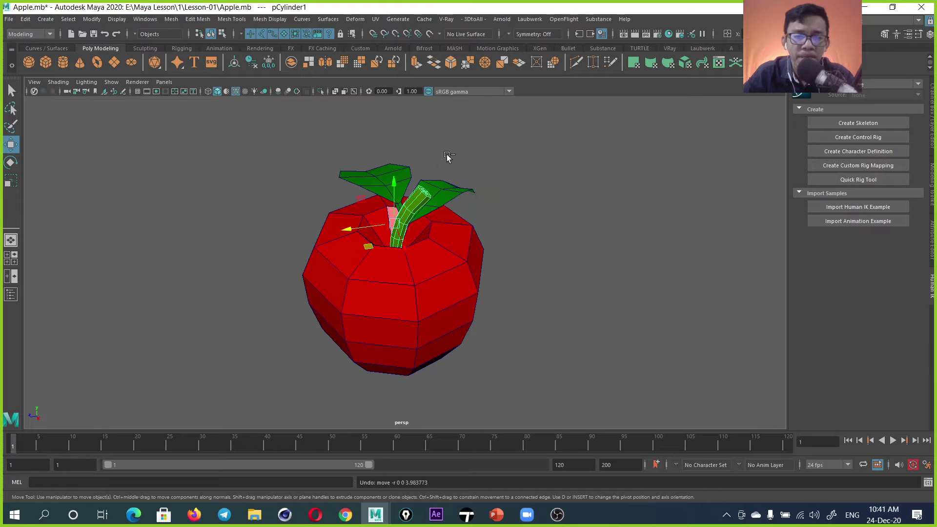
Select the upper and lower leaves together and join them with Mesh > Combine.
mouse_move(447, 238)
left_mouse_down("alt")
mouse_move(399, 250)
mouse_move(386, 237)
left_mouse_up("alt")
left_click(420, 219)
scroll(387, 272, "up", 2)
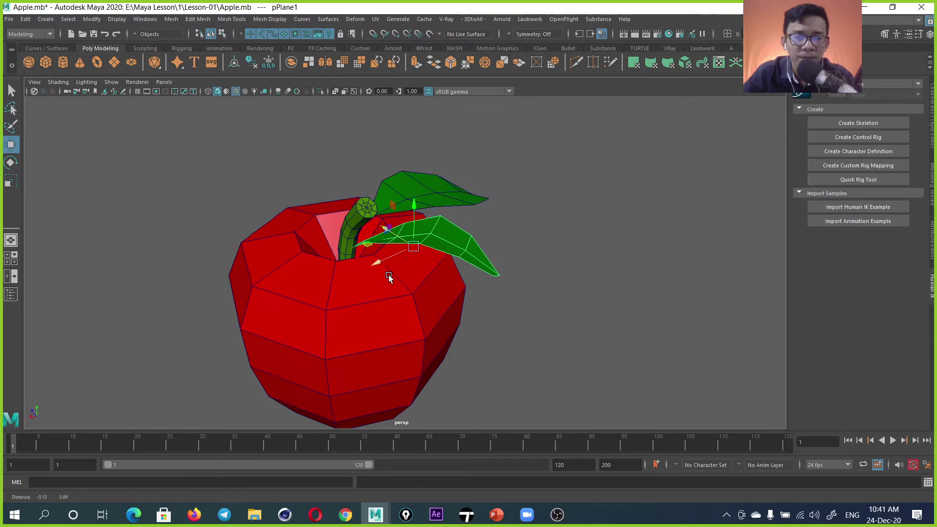
left_click(423, 204)
left_click(447, 247, "shift")
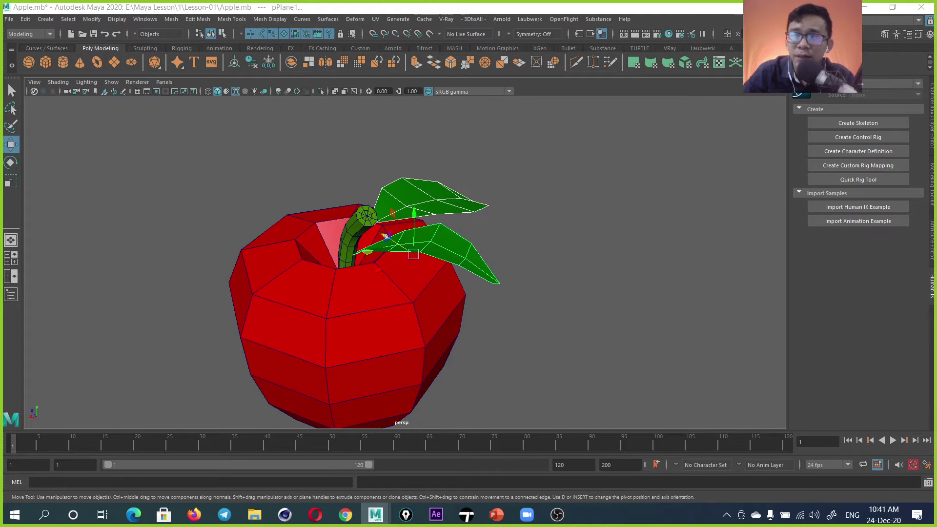
left_click_drag(459, 261, 528, 232, "alt")
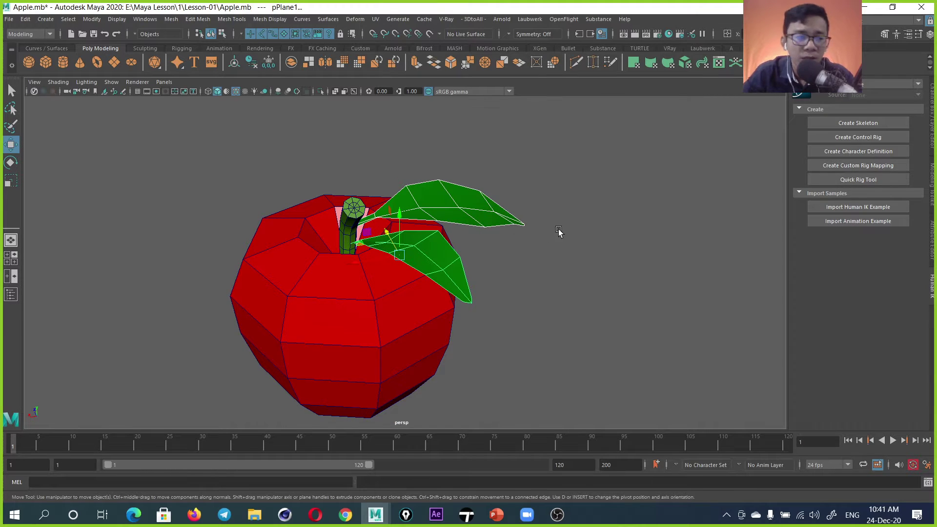
mouse_move(560, 230)
left_mouse_down("alt")
mouse_move(489, 236)
mouse_move(507, 230)
left_mouse_up("alt")
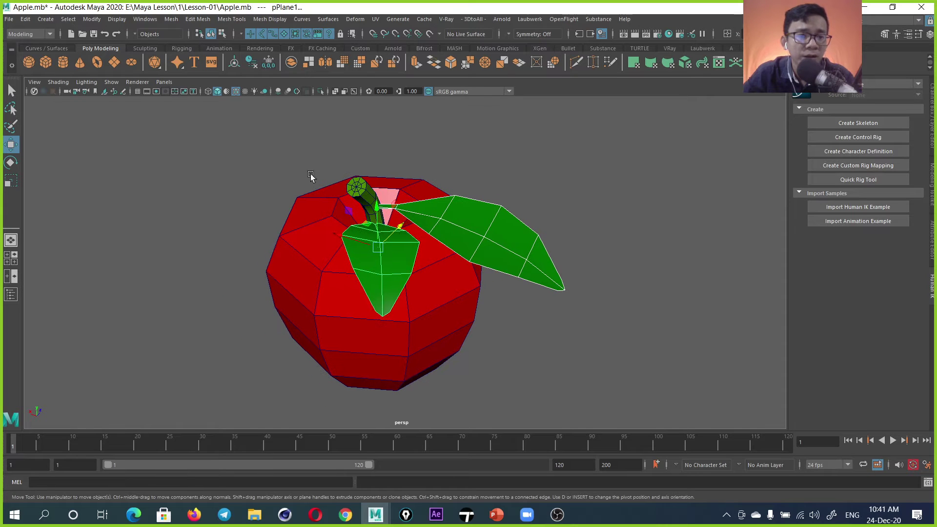
left_click(171, 19)
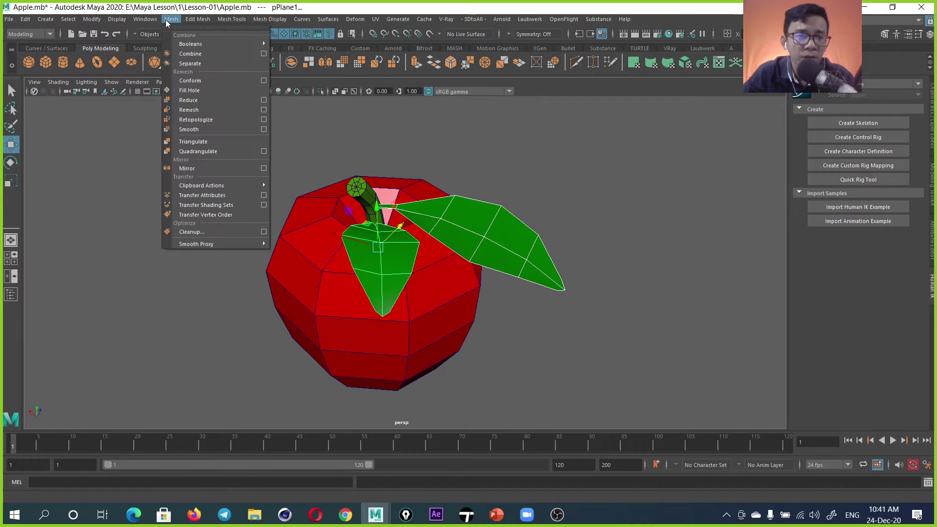
left_click(184, 53)
left_click(509, 163)
Test-move the combined leaves, undo, and switch the leaf mesh to face selection.
left_click(454, 230)
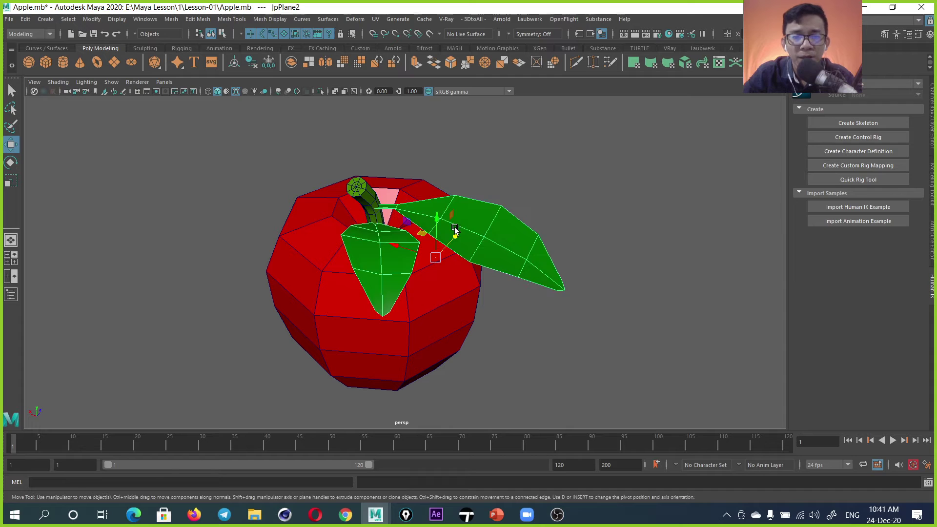
left_click_drag(449, 247, 521, 215)
key("ctrl+z")
key("ctrl+z")
key("ctrl+z")
key("ctrl+z")
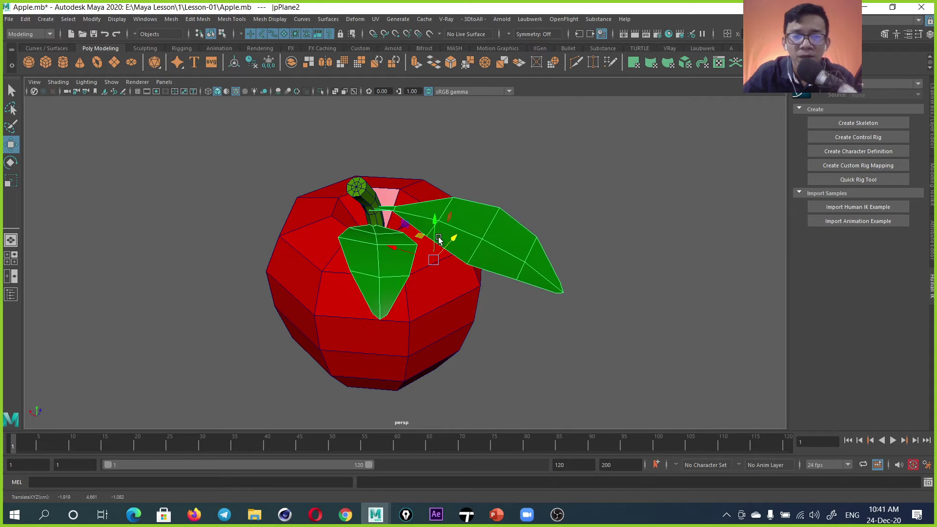
key("ctrl+z")
left_click_drag(458, 244, 452, 239, "alt")
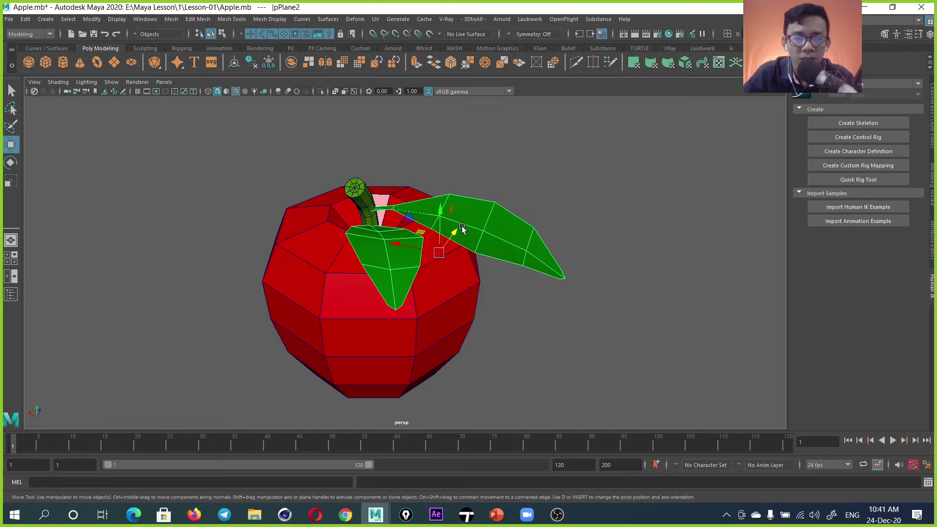
mouse_move(467, 223)
left_mouse_down("alt")
mouse_move(439, 251)
mouse_move(446, 256)
mouse_move(430, 252)
mouse_move(442, 251)
left_mouse_up("alt")
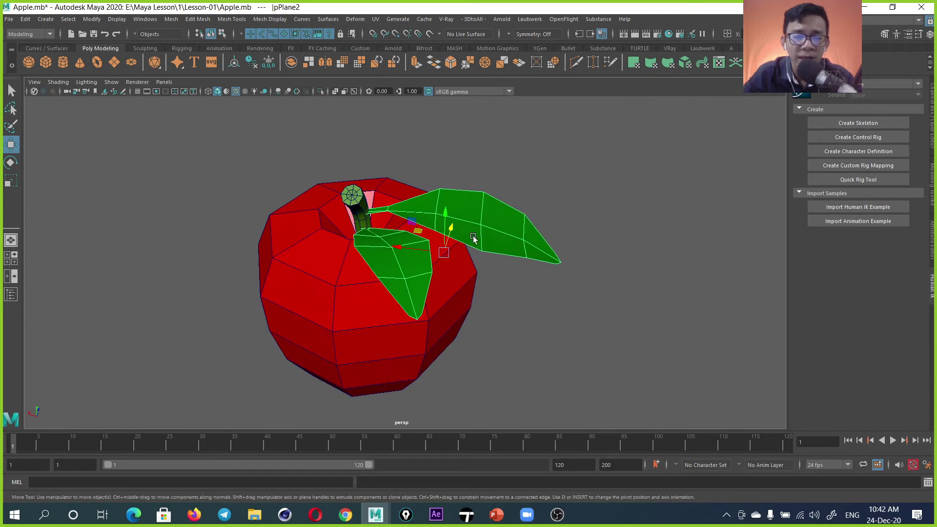
right_click_drag(483, 226, 431, 223)
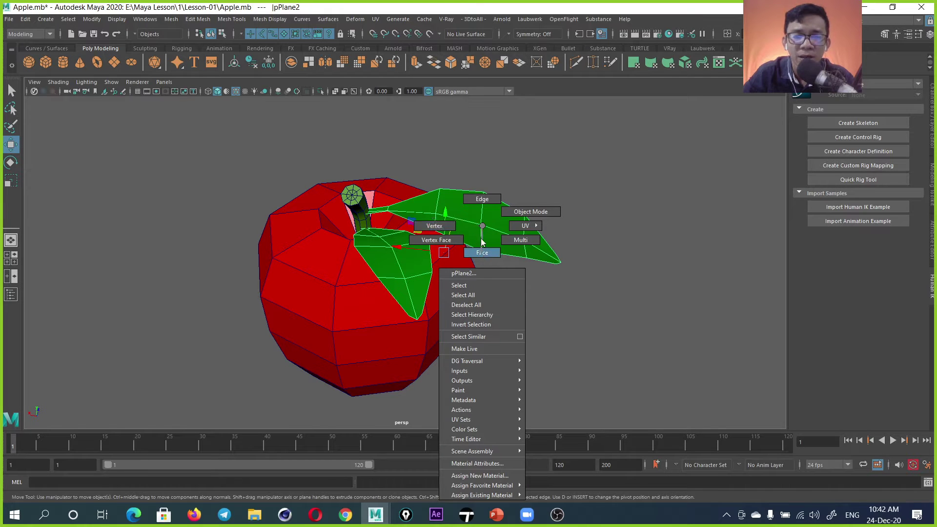
right_click_drag(481, 209, 482, 253)
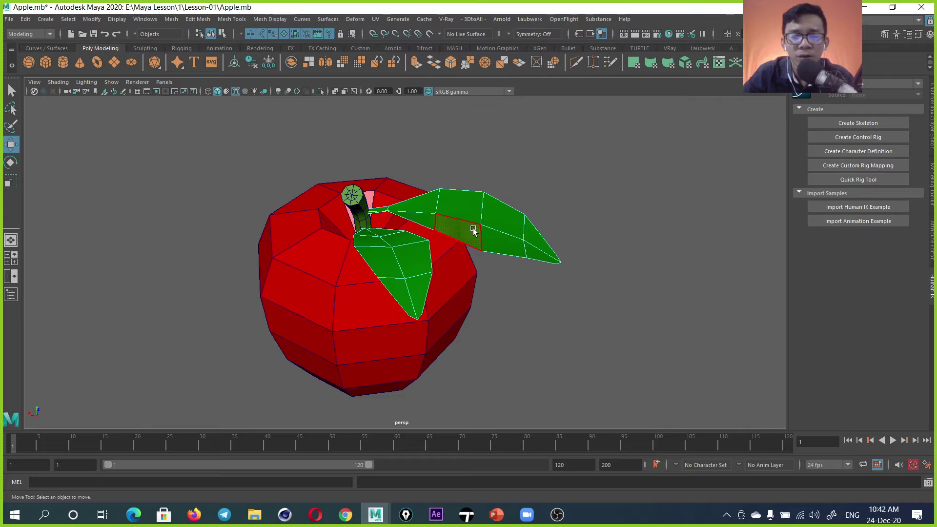
Rotate the right leaf's faces toward the stem and nudge them up onto the apple.
left_click_drag(571, 186, 371, 273)
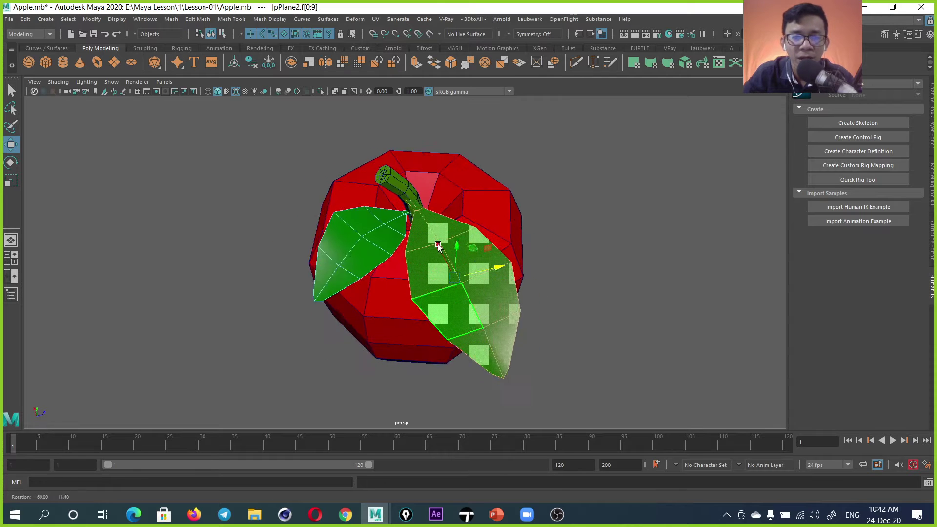
left_click_drag(444, 247, 496, 271, "alt")
key("e")
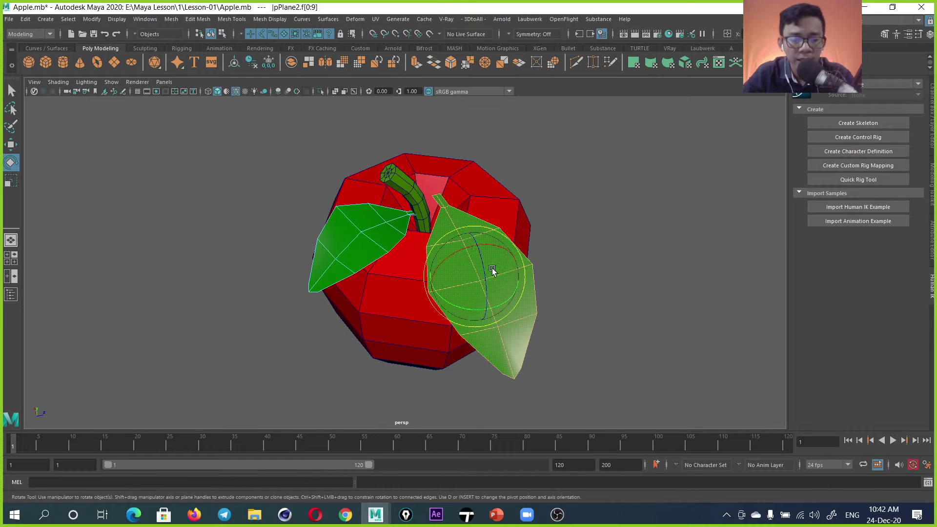
left_click_drag(469, 311, 478, 308)
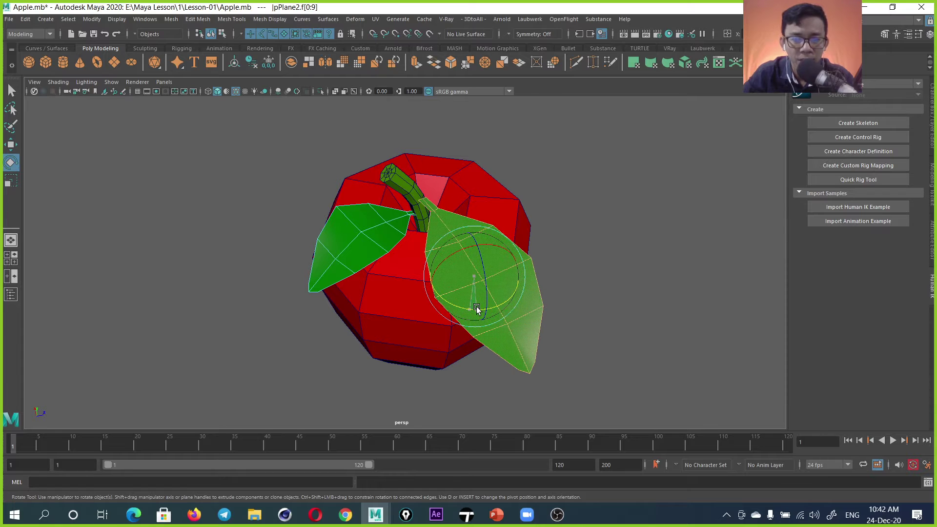
key("w")
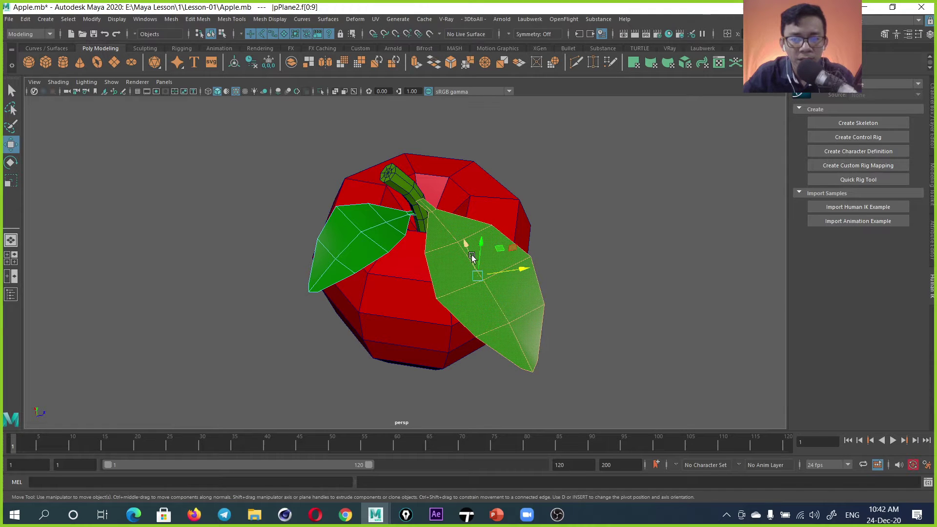
mouse_move(472, 268)
left_mouse_down()
mouse_move(466, 246)
mouse_move(453, 258)
mouse_move(482, 216)
left_mouse_up()
Return the leaves to object mode and split the leaf mesh with Mesh > Separate.
left_click(639, 187)
right_click(483, 216)
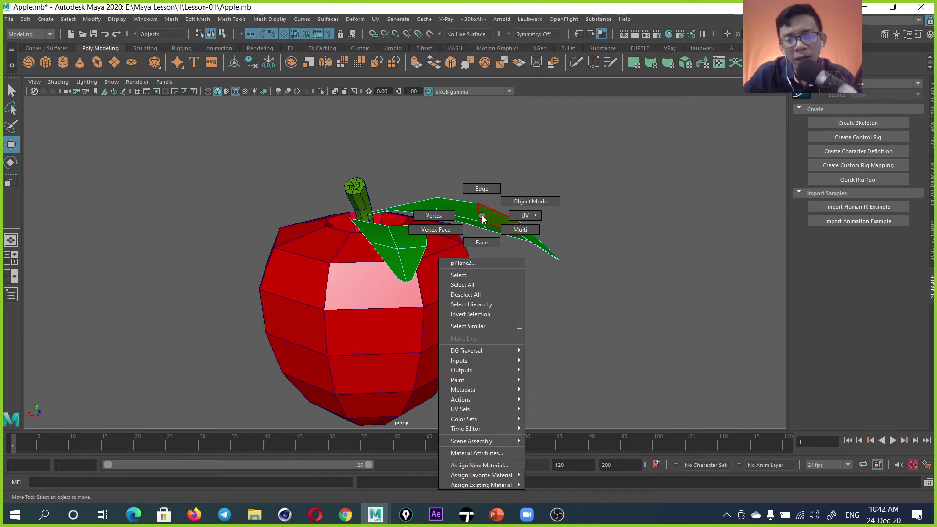
left_click(531, 201)
left_click(586, 190)
left_click(456, 222)
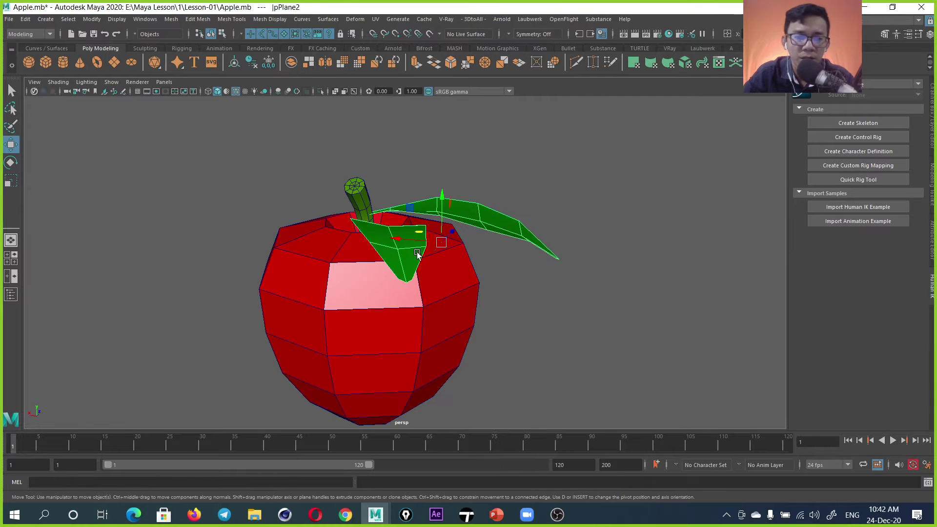
left_click_drag(439, 243, 468, 257, "alt")
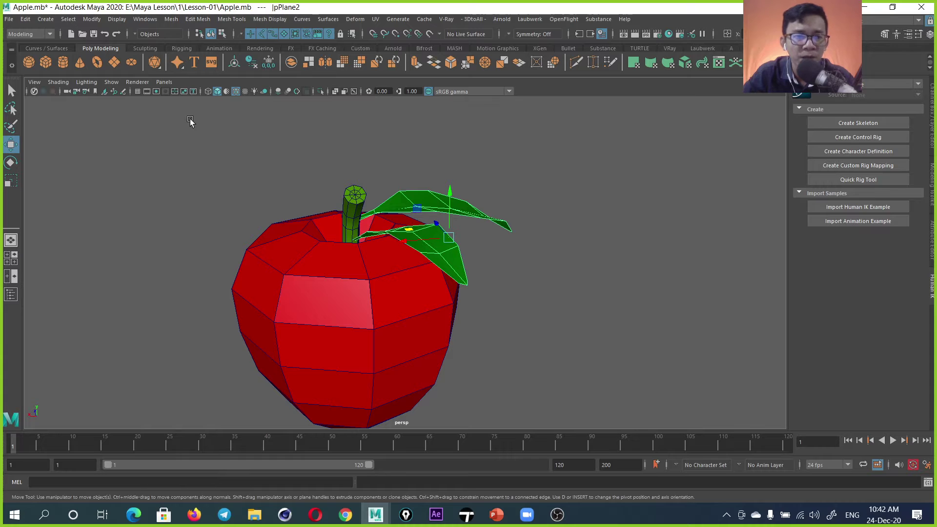
left_click(171, 19)
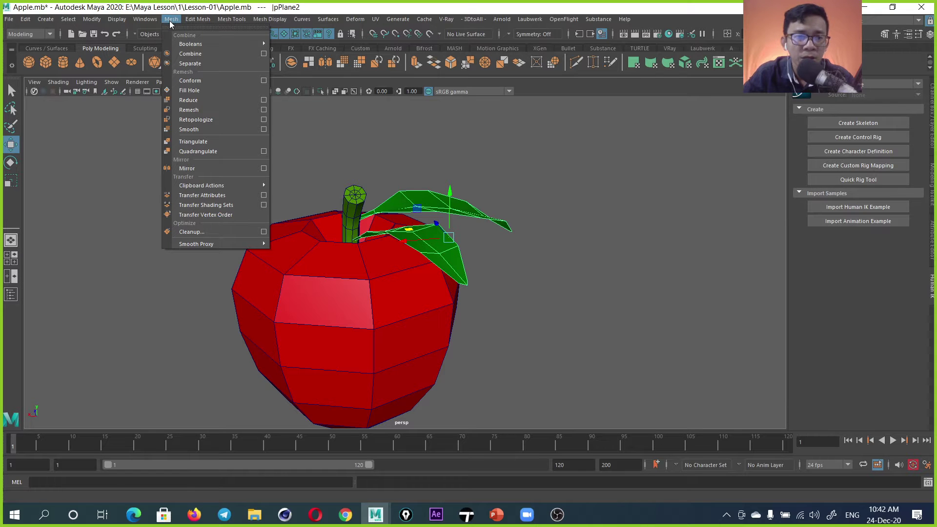
left_click(210, 66)
Lift each leaf to confirm they are separate objects, then undo both moves.
left_click(495, 203)
left_click(438, 214)
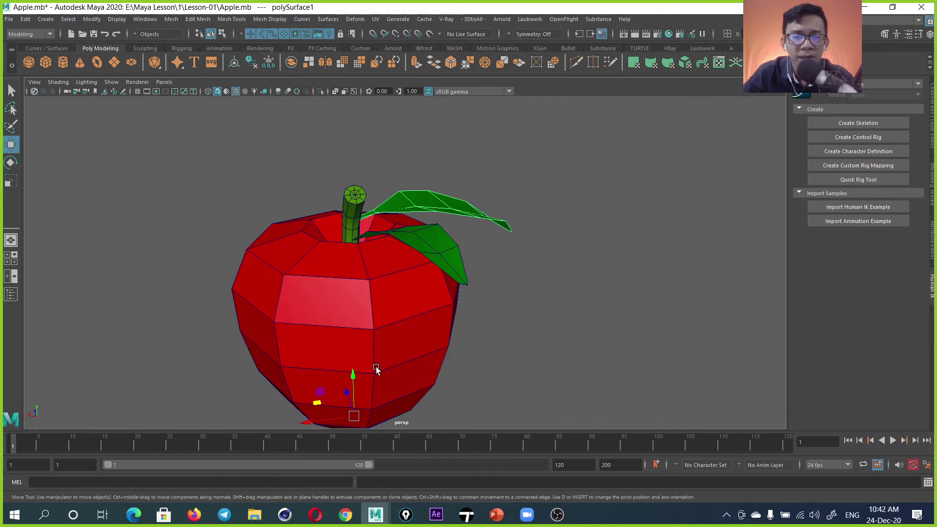
left_click_drag(351, 389, 342, 325)
left_click(444, 257)
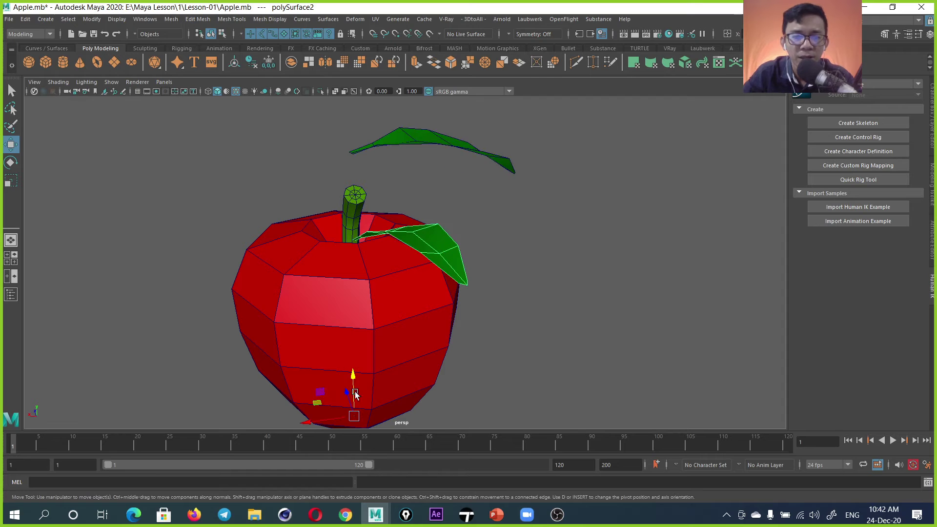
left_click_drag(353, 386, 345, 337)
key("ctrl+z")
key("ctrl+z")
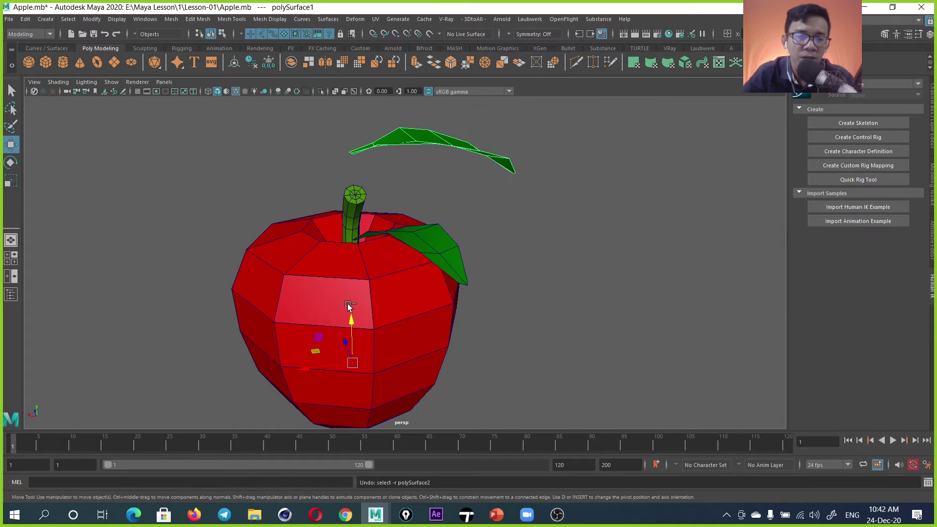
key("ctrl+z")
Select both leaves and centre their pivots with Modify > Center Pivot.
left_click(419, 241, "shift")
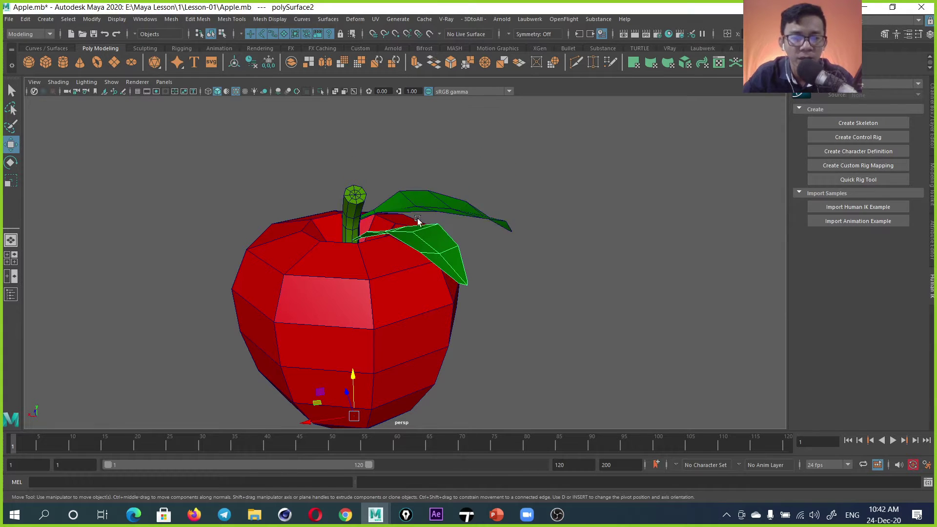
left_click(92, 19)
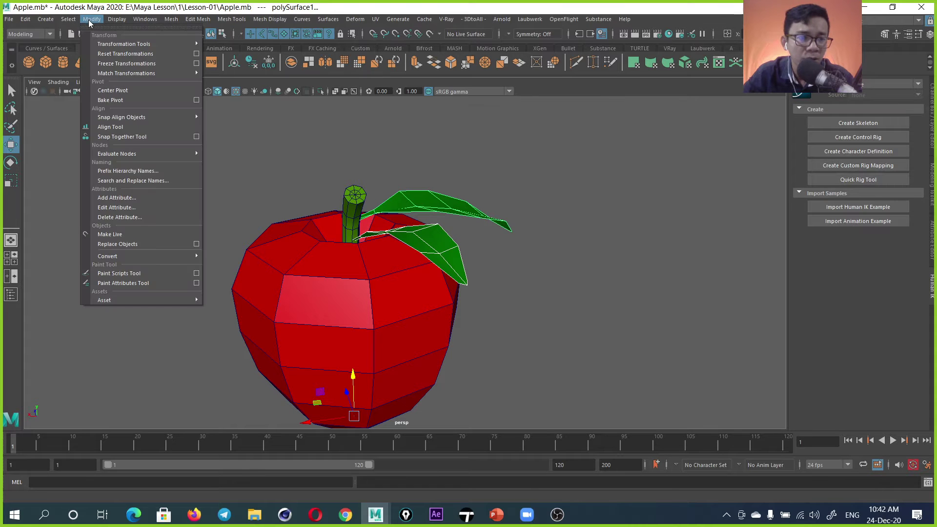
left_click(113, 90)
left_click(467, 161)
mouse_move(467, 161)
left_mouse_down("alt")
mouse_move(374, 255)
mouse_move(418, 239)
left_mouse_up("alt")
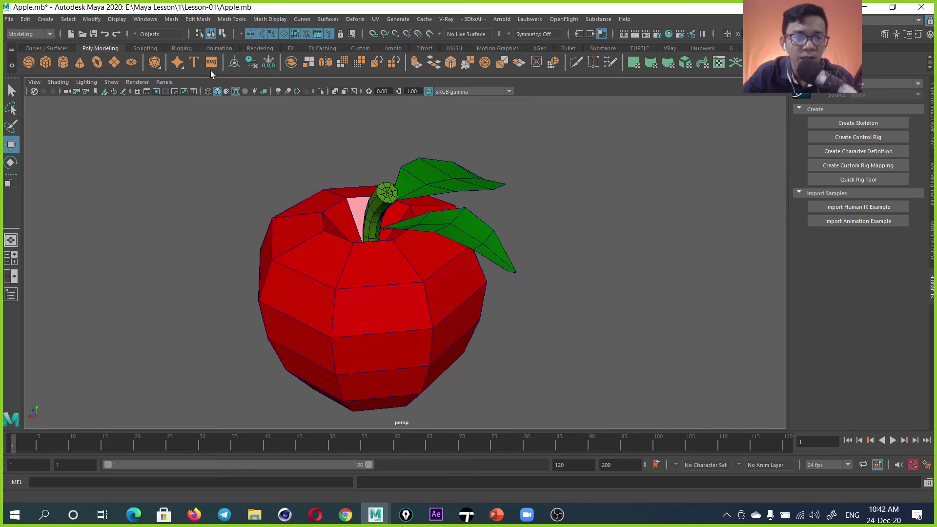
left_click(171, 20)
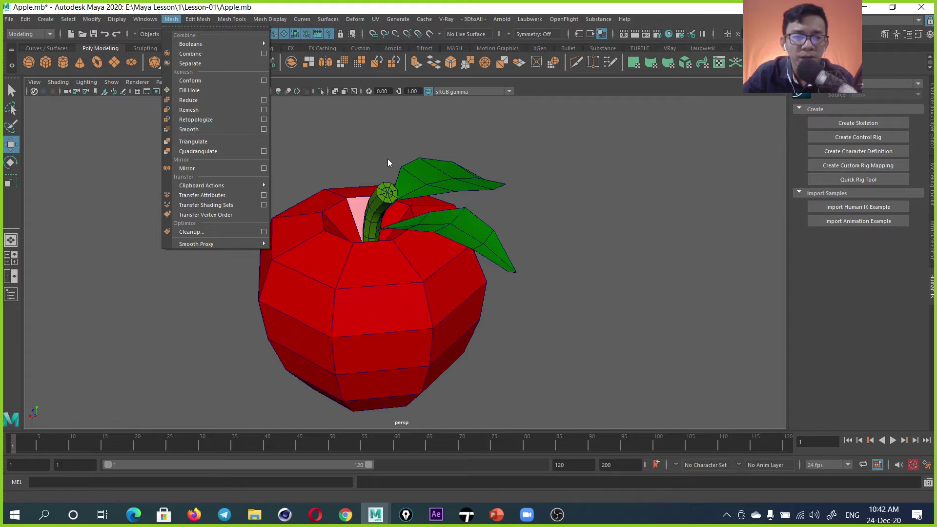
left_click(369, 256)
key("f")
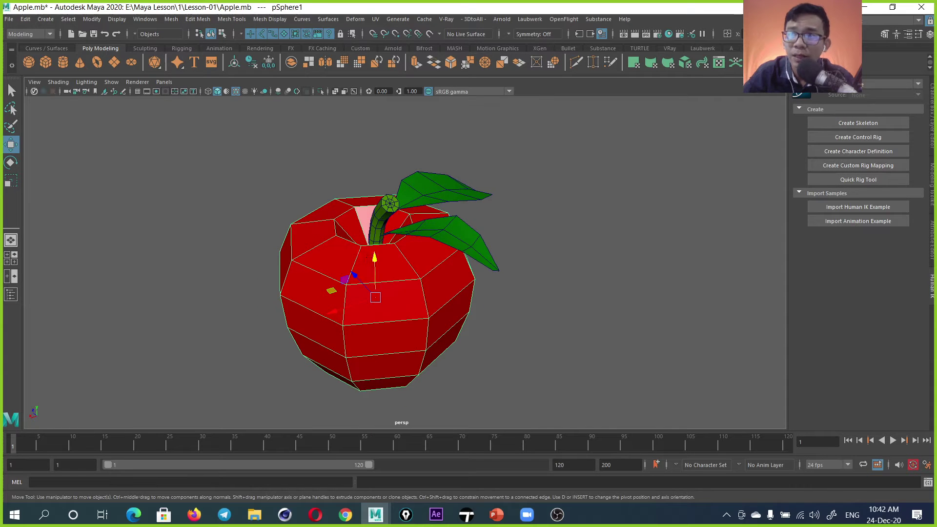
key("f")
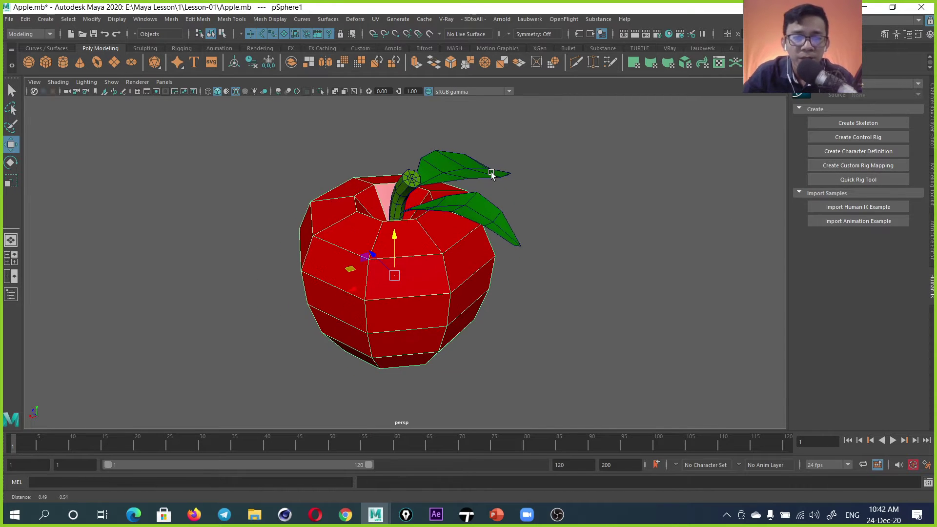
left_click(171, 18)
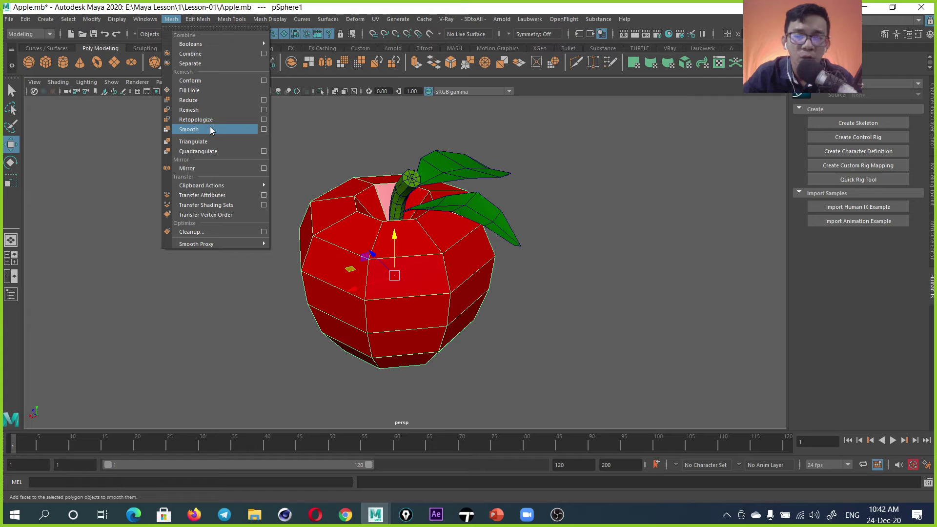
left_click(246, 142)
key("ctrl+z")
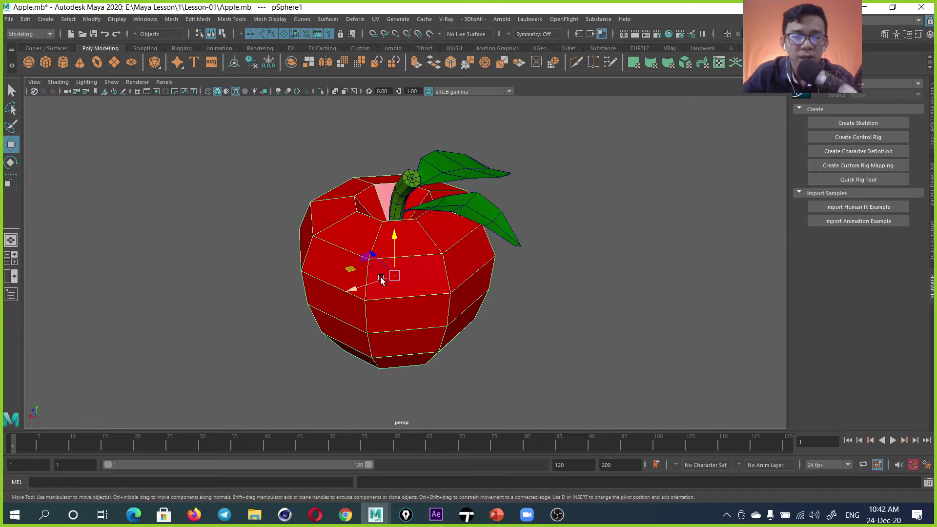
mouse_move(385, 273)
left_mouse_down("alt")
mouse_move(374, 277)
mouse_move(389, 285)
left_mouse_up("alt")
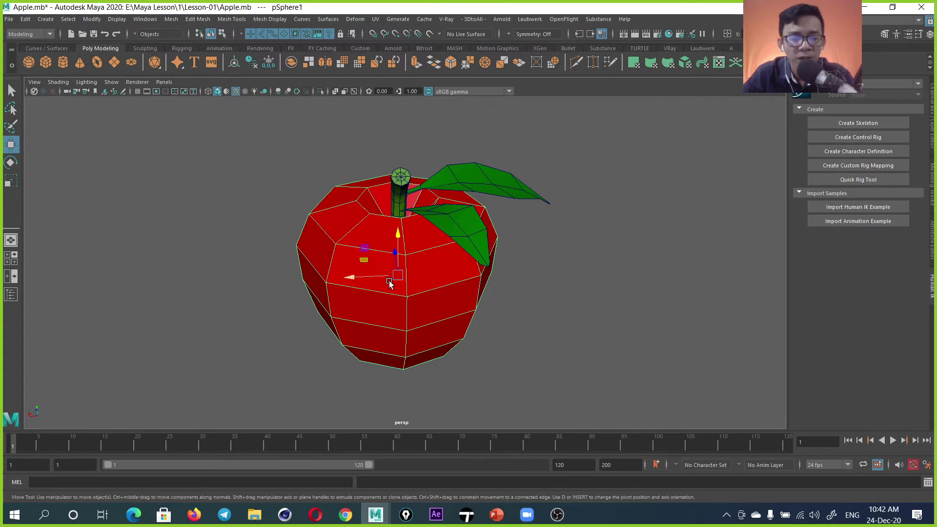
key("3")
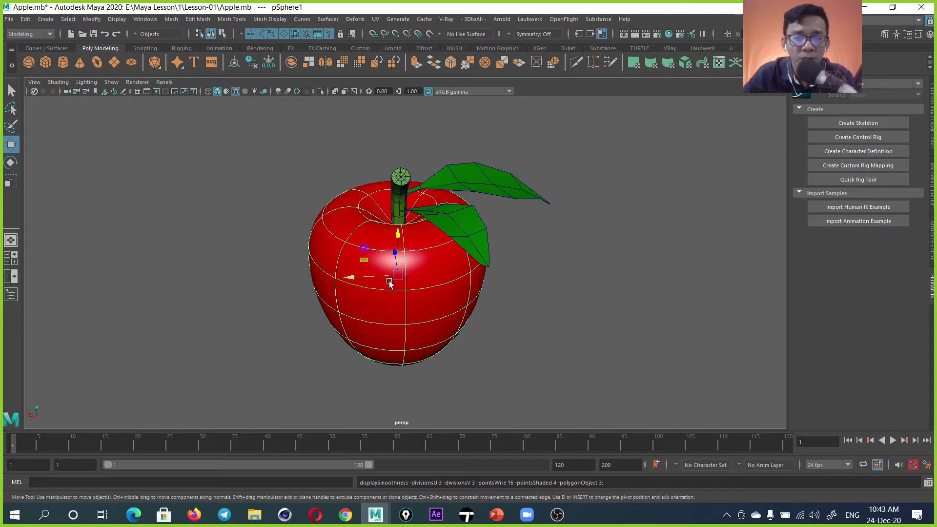
key("2")
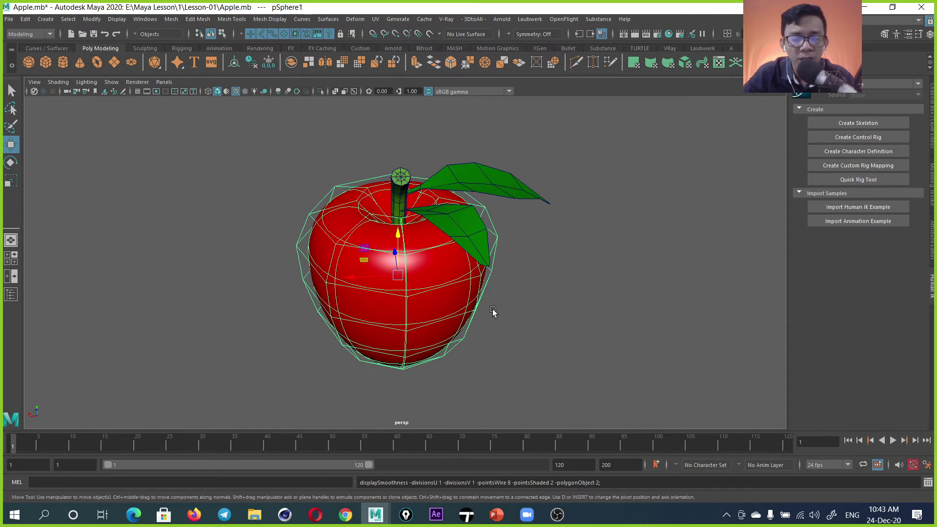
mouse_move(494, 314)
left_mouse_down("alt")
mouse_move(485, 296)
mouse_move(383, 265)
left_mouse_up("alt")
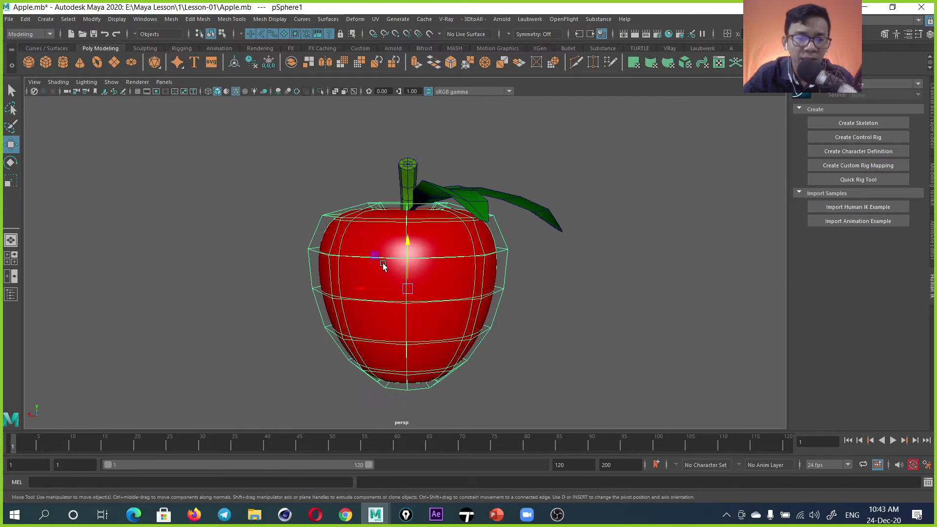
left_click(274, 167)
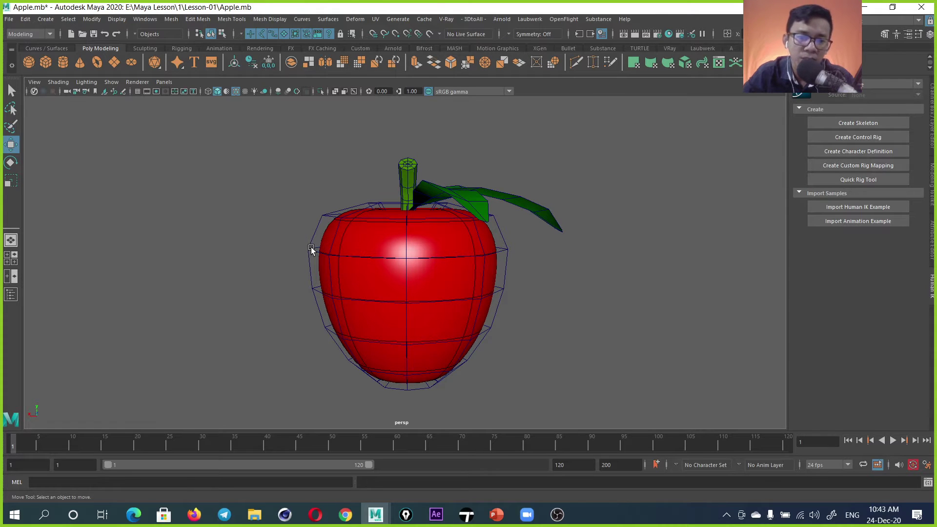
left_click(378, 243)
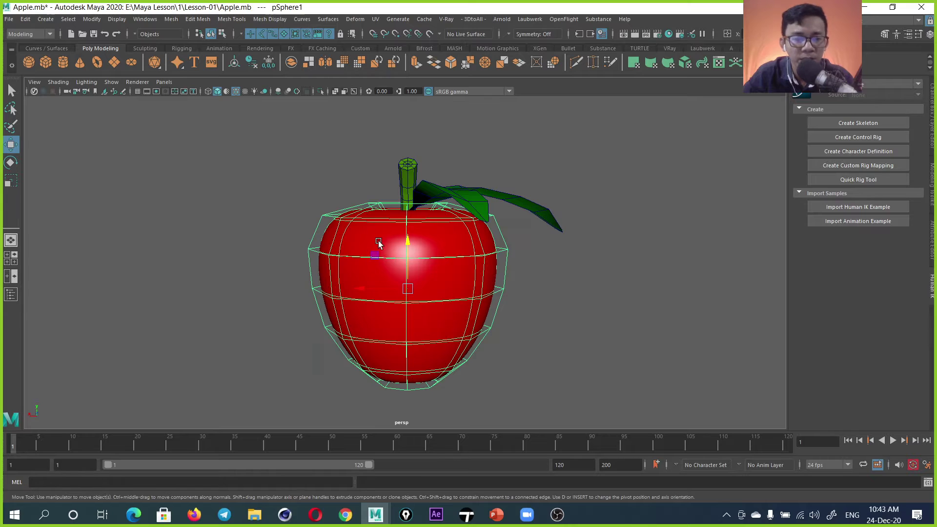
key("1")
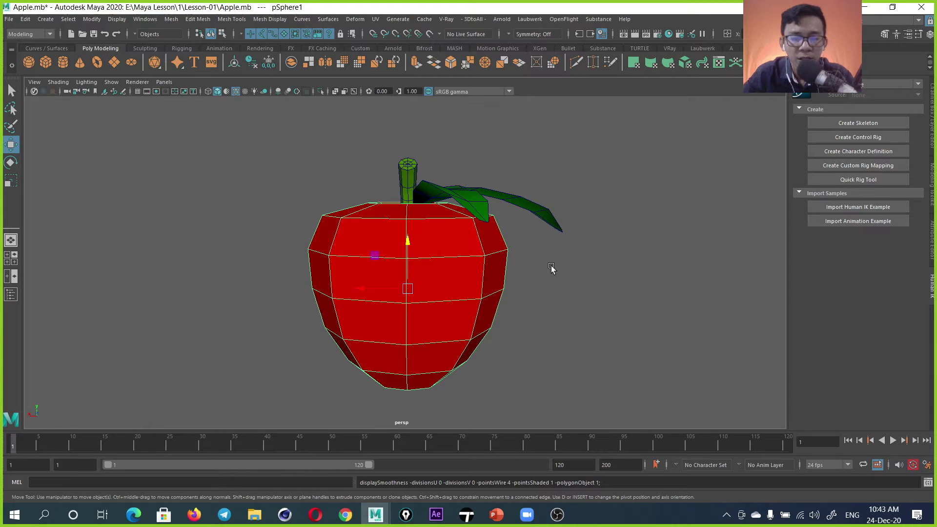
key("3")
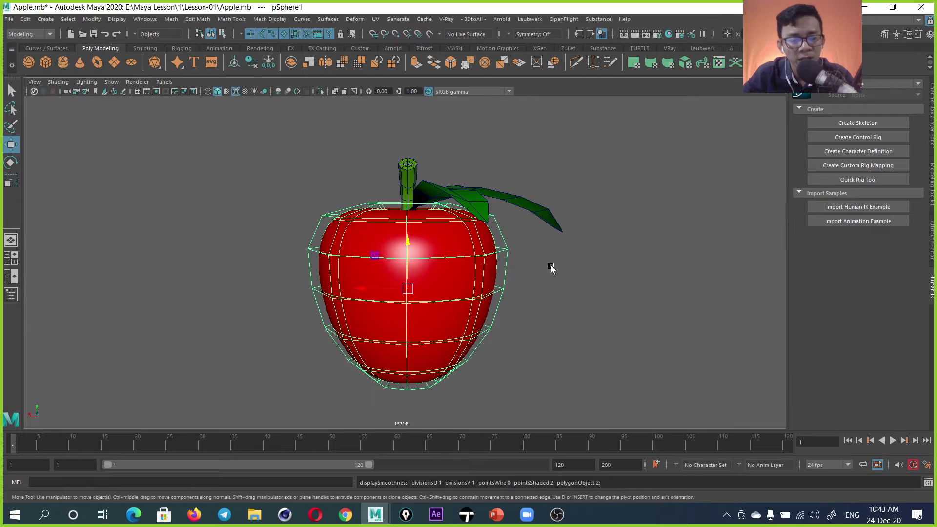
left_click(576, 258)
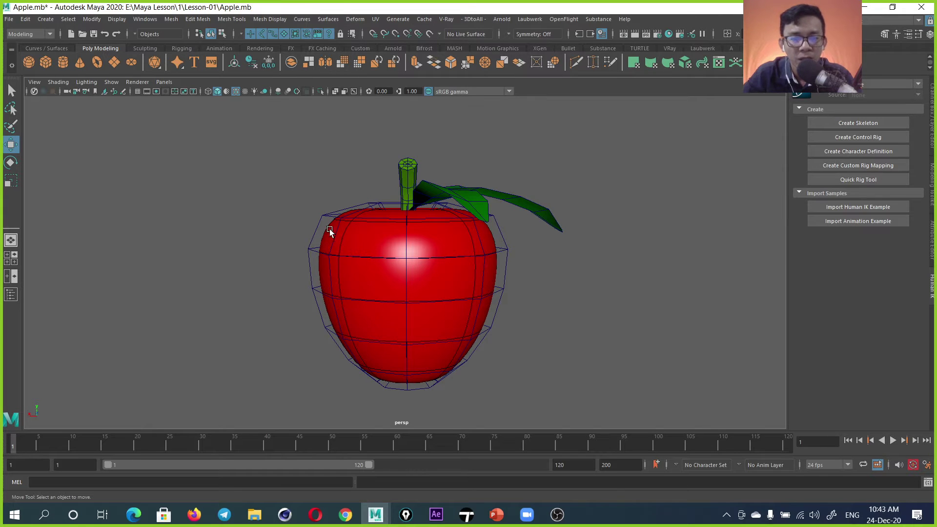
left_click(433, 262)
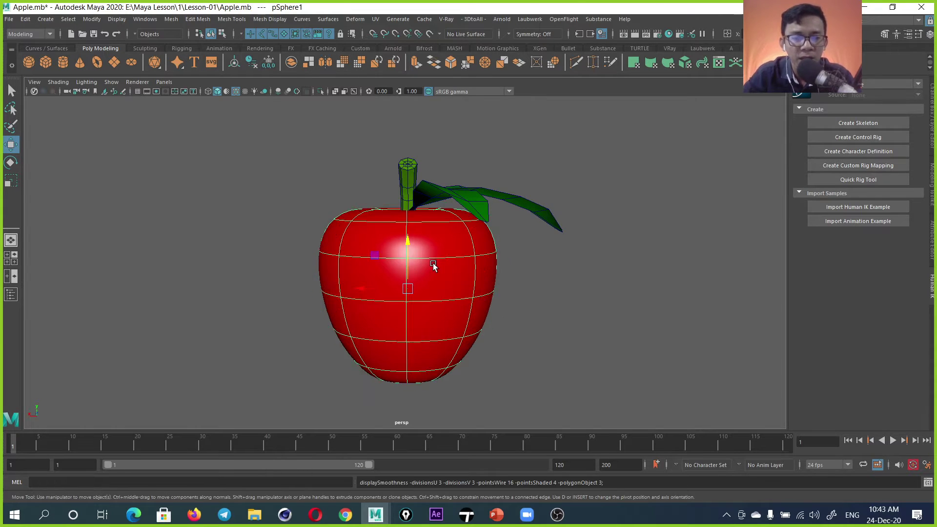
key("3")
mouse_move(497, 259)
left_mouse_down("alt")
mouse_move(427, 288)
mouse_move(511, 289)
mouse_move(464, 285)
mouse_move(441, 262)
mouse_move(435, 283)
mouse_move(412, 262)
left_mouse_up("alt")
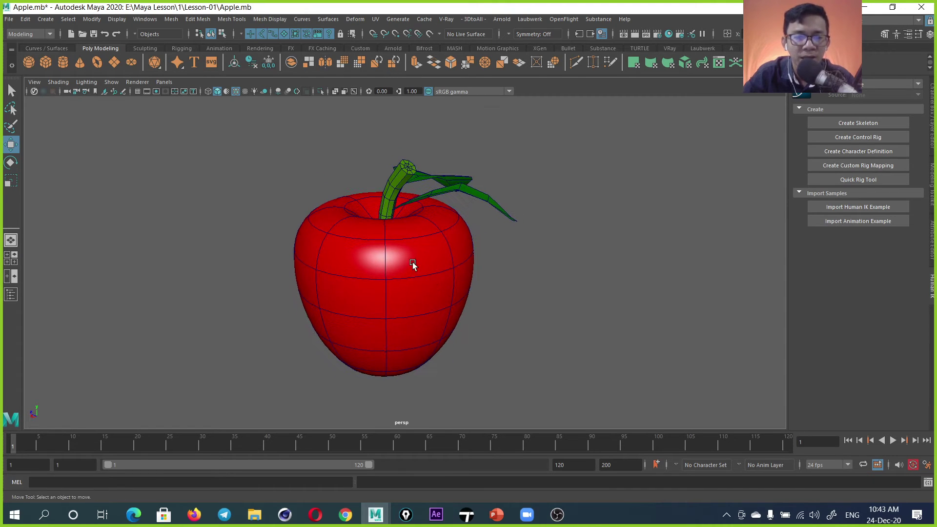
left_click(426, 265)
key("1")
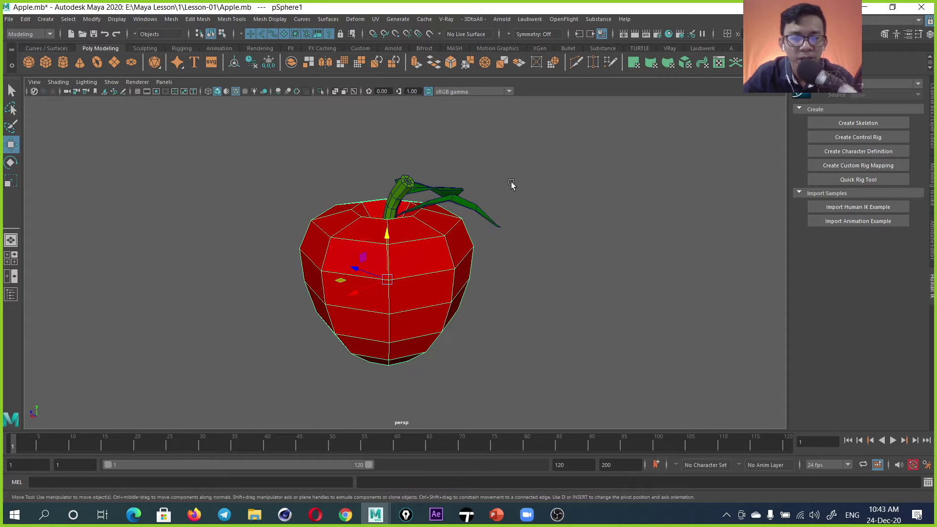
Duplicate the whole apple with Ctrl+D and move the copy to the right.
mouse_move(522, 167)
left_mouse_down()
mouse_move(295, 398)
mouse_move(357, 303)
left_mouse_up()
key("ctrl+d")
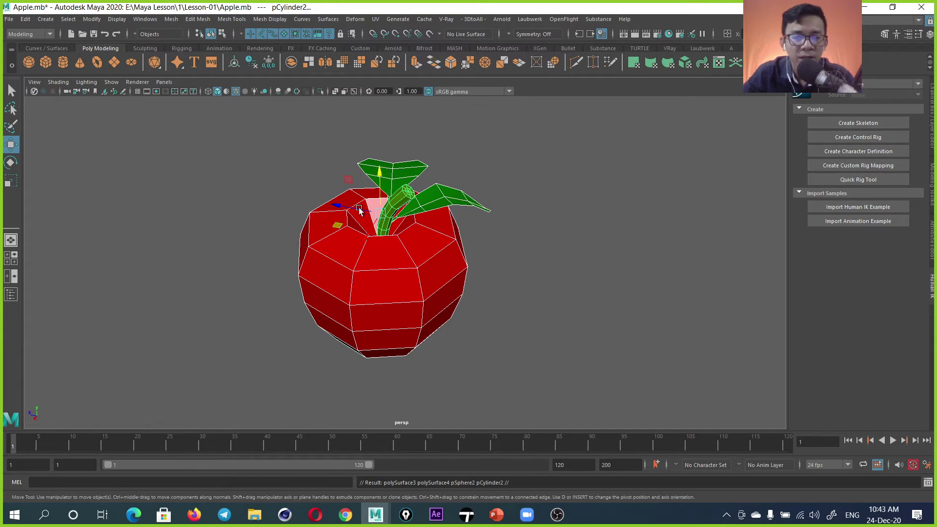
mouse_move(350, 207)
left_mouse_down()
mouse_move(586, 207)
mouse_move(528, 272)
left_mouse_up()
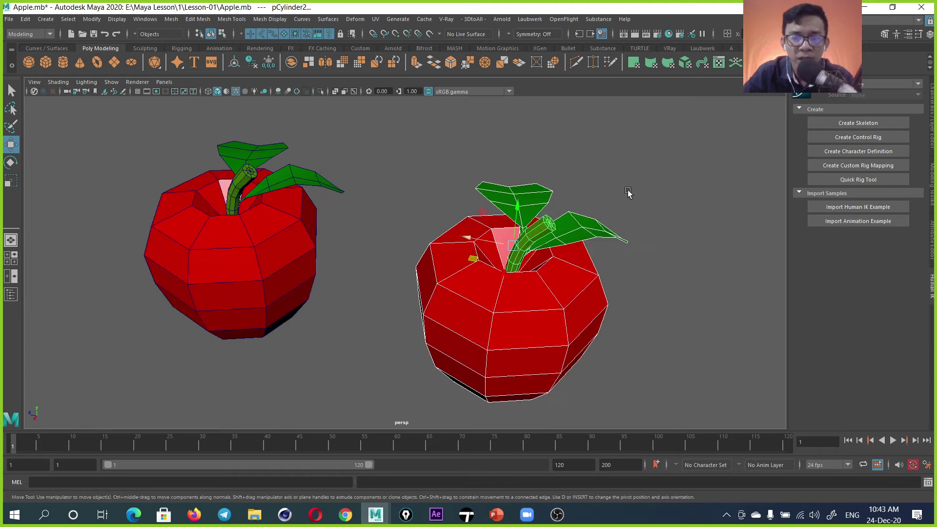
left_click(529, 272)
Preview the left apple smoothed with key 3, leaving the copy low-poly.
left_click(247, 268)
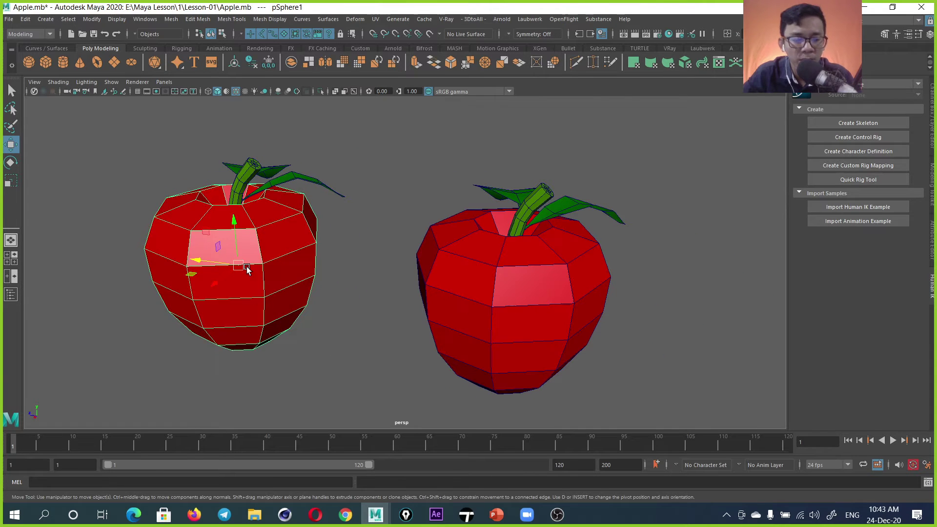
key("3")
left_click(268, 197)
left_click(244, 170)
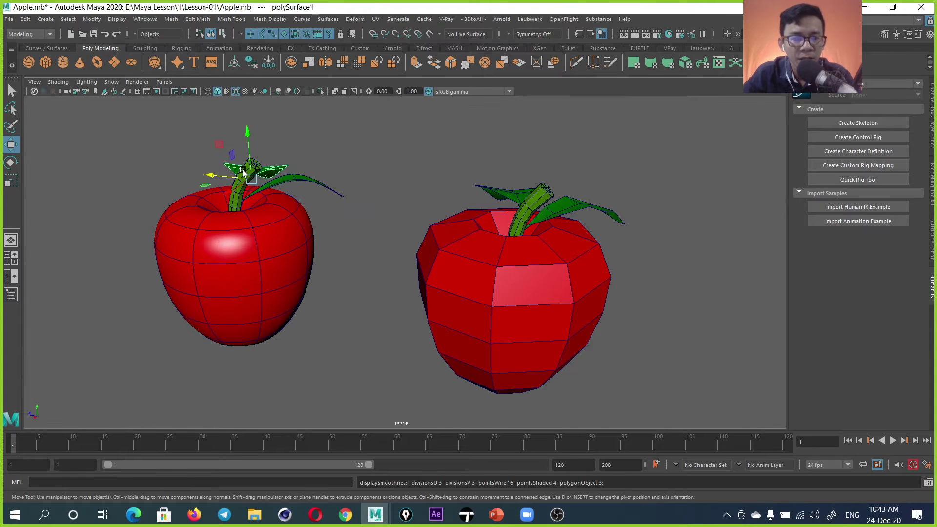
left_click(293, 156)
mouse_move(278, 222)
left_mouse_down("alt")
mouse_move(273, 262)
mouse_move(272, 241)
mouse_move(341, 253)
mouse_move(337, 236)
mouse_move(380, 283)
left_mouse_up("alt")
left_click(381, 282)
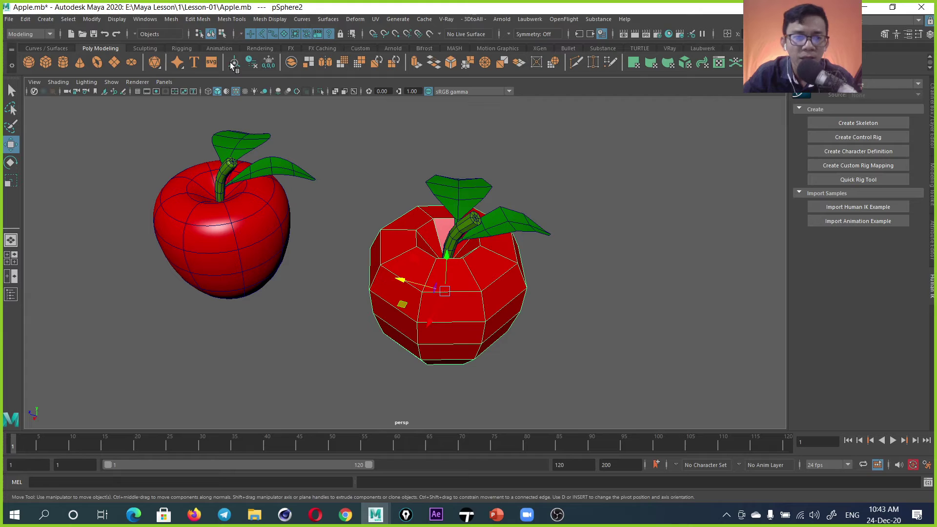
Apply Mesh > Smooth to the right apple with polySmoothFace1 Divisions set to 2.
left_click(172, 19)
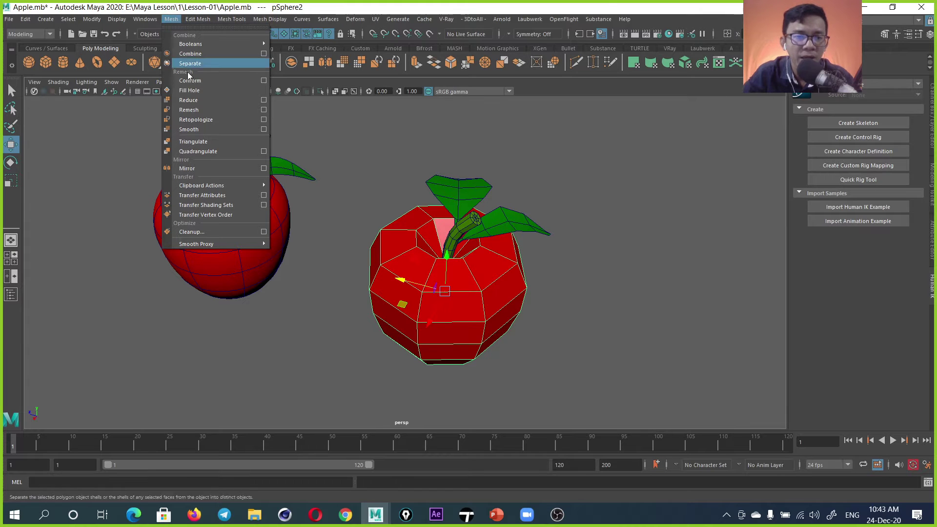
left_click(209, 130)
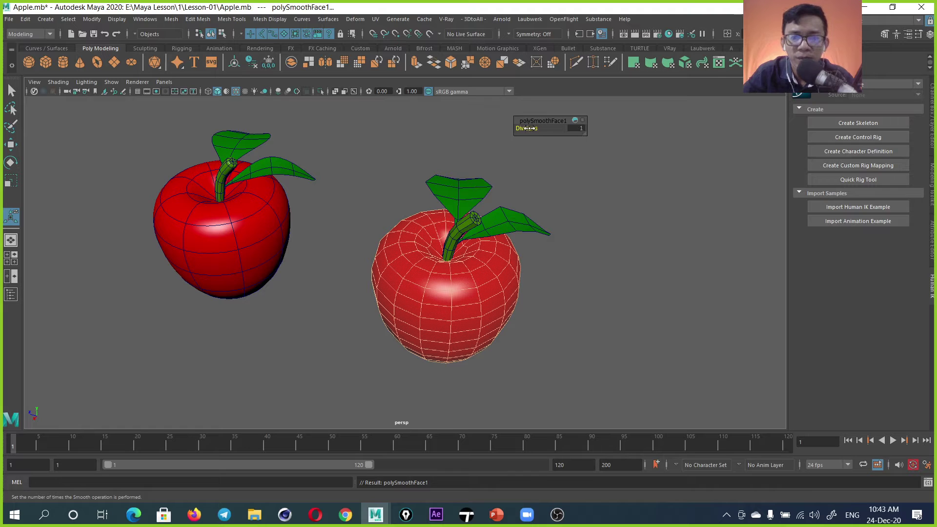
left_click_drag(565, 131, 573, 140)
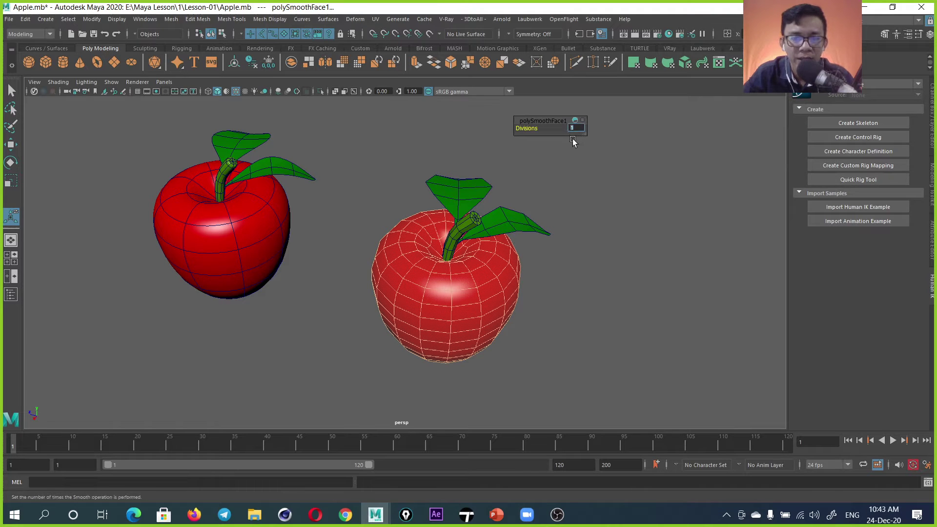
left_click_drag(550, 251, 542, 215, "alt")
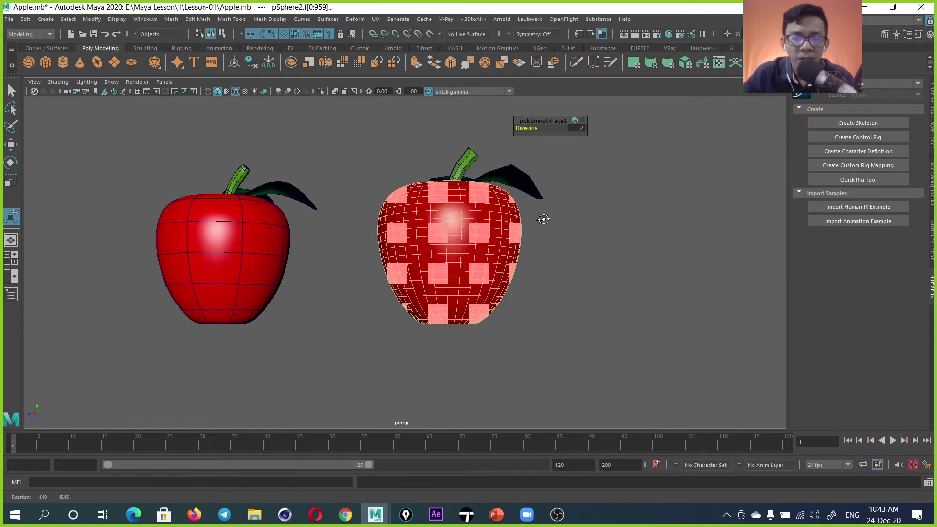
scroll(542, 215, "up", 3)
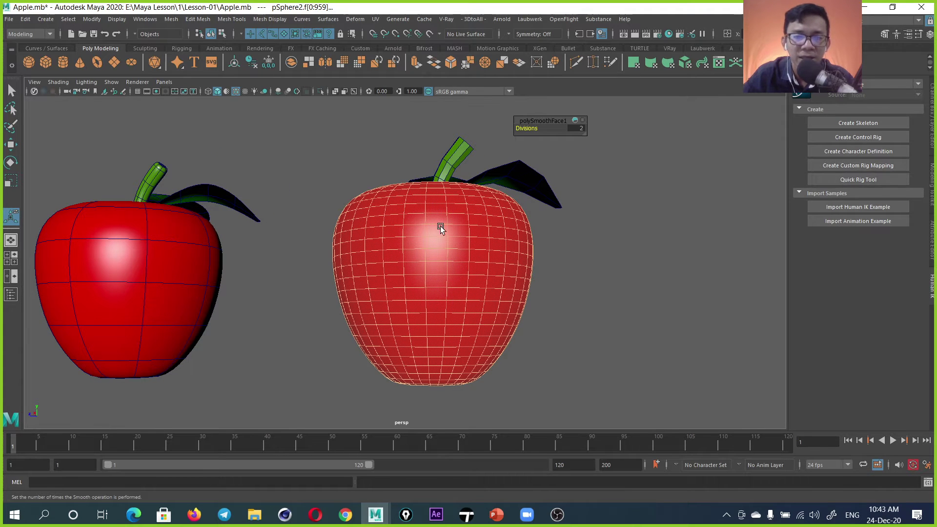
left_click(578, 129)
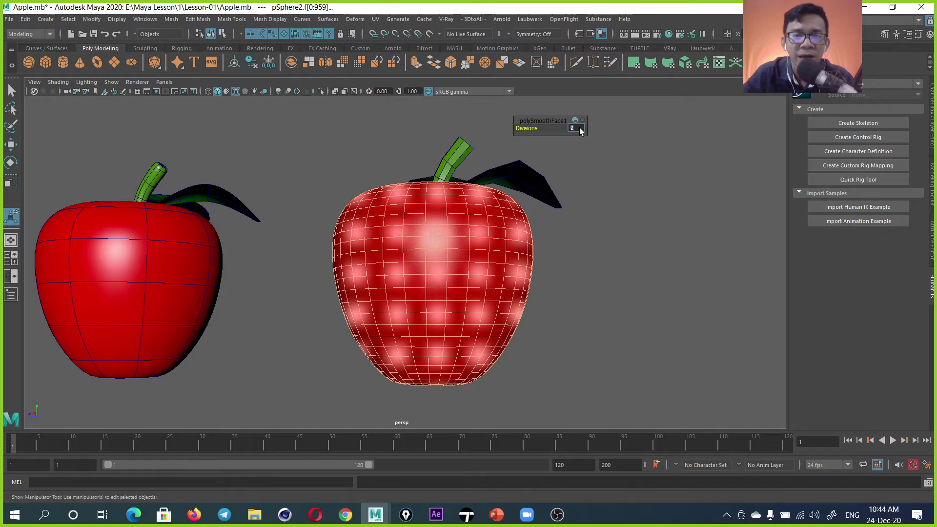
left_click(606, 224)
mouse_move(398, 241)
left_mouse_down("alt")
mouse_move(436, 268)
mouse_move(512, 238)
left_mouse_up("alt")
left_click(512, 237)
Turn off the Wireframe on Shaded overlay so both apples show plain shading.
key("w")
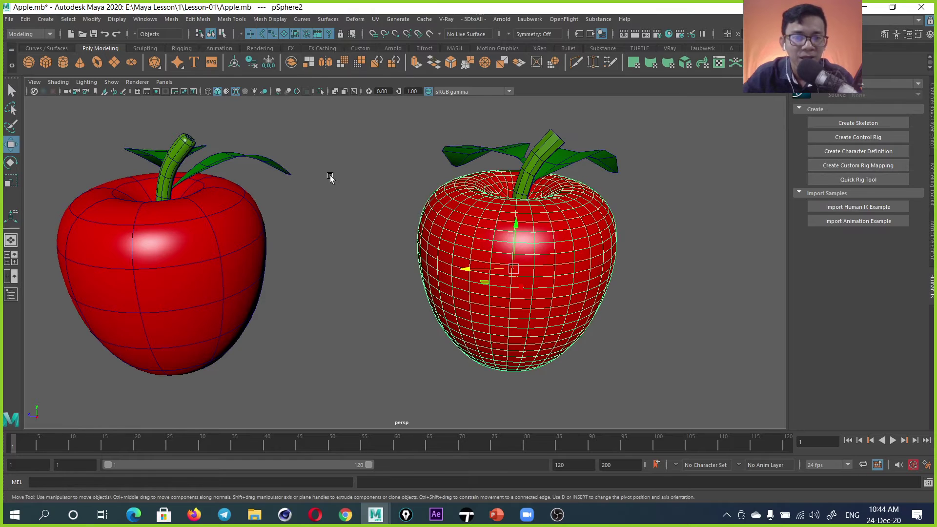
left_click(257, 123)
left_click(235, 91)
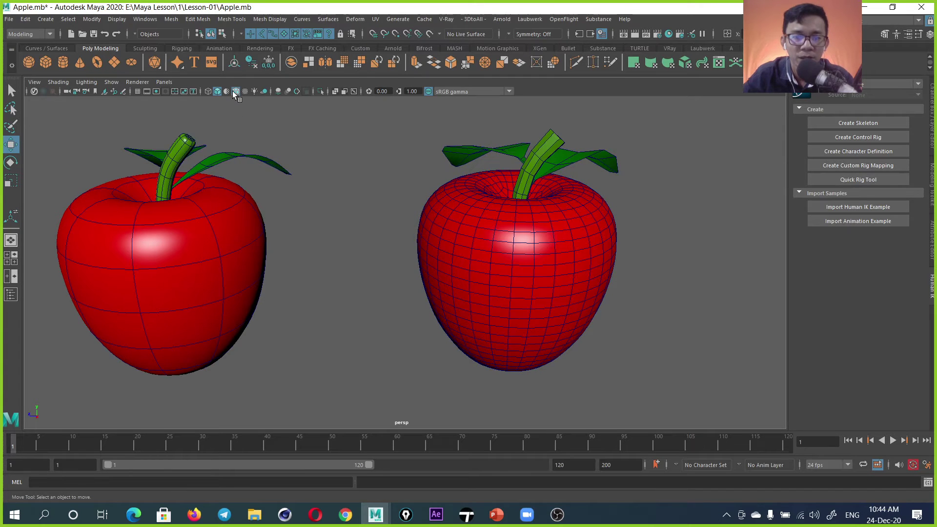
left_click(236, 91)
left_click(236, 92)
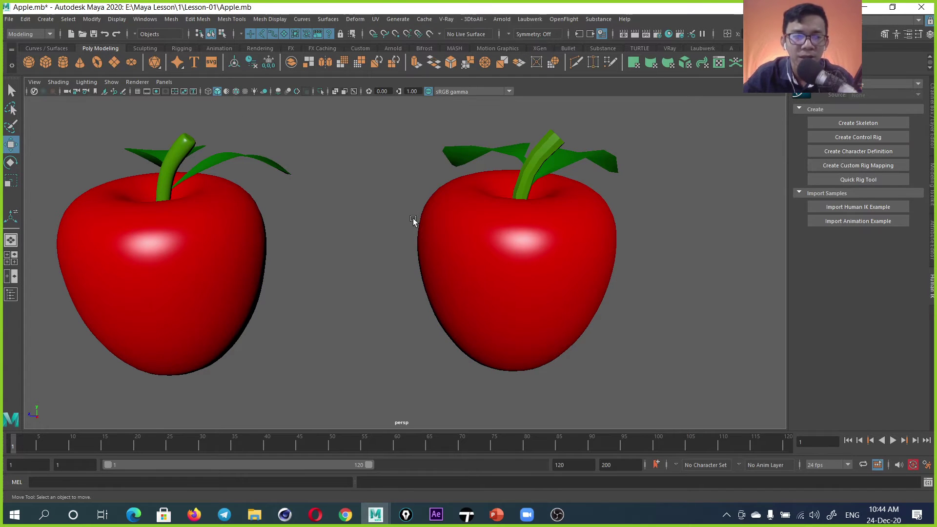
left_click(484, 221)
left_click(251, 131)
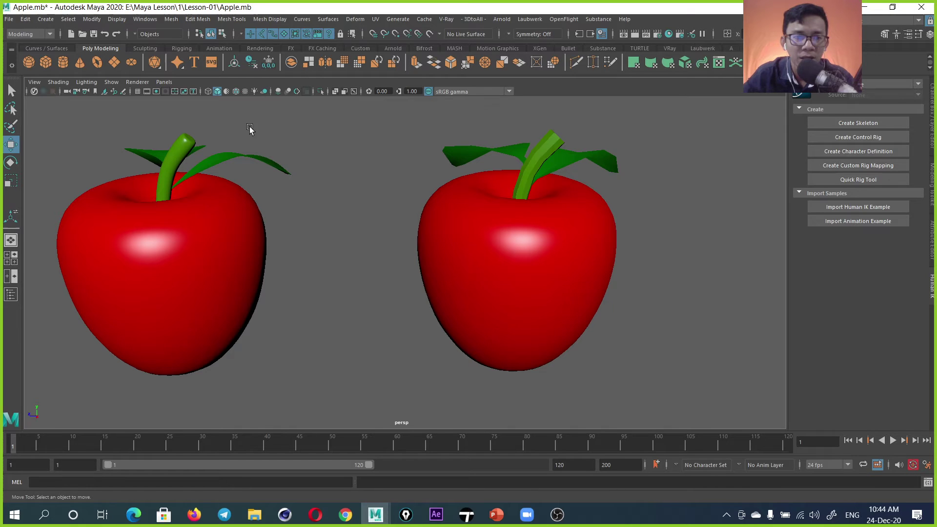
left_click(472, 242)
Select the right apple, pSphere2, and show its Channel Box with the polySmoothFace1 input.
scroll(472, 242, "down", 2)
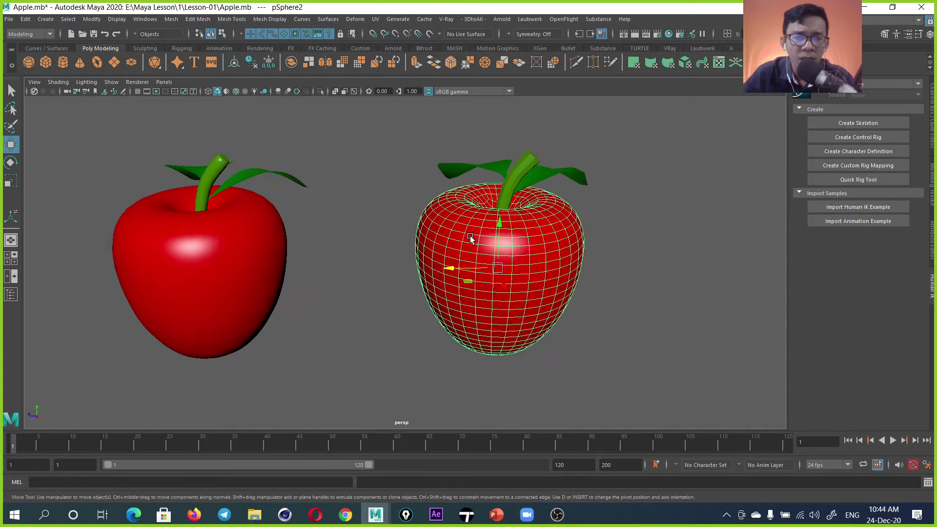
scroll(471, 243, "down", 2)
scroll(472, 243, "down", 2)
left_click(563, 203)
left_click(503, 244)
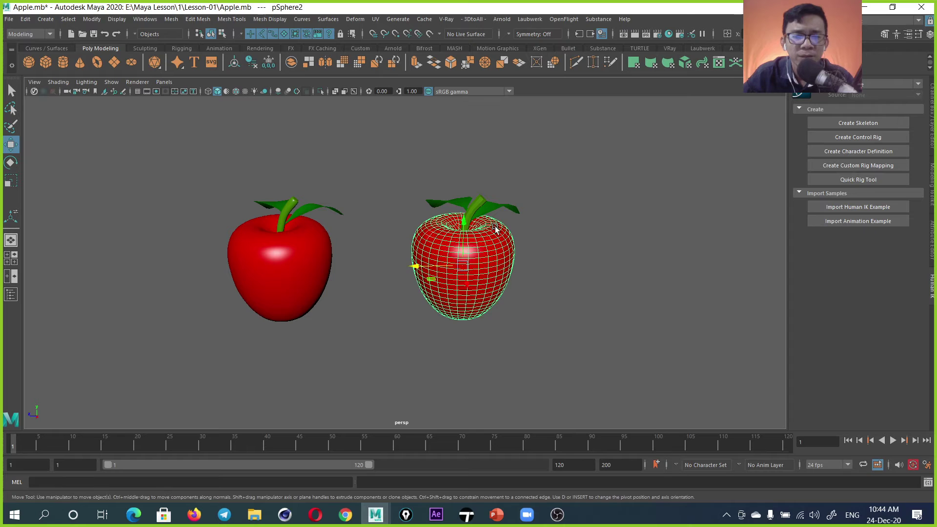
left_click(171, 19)
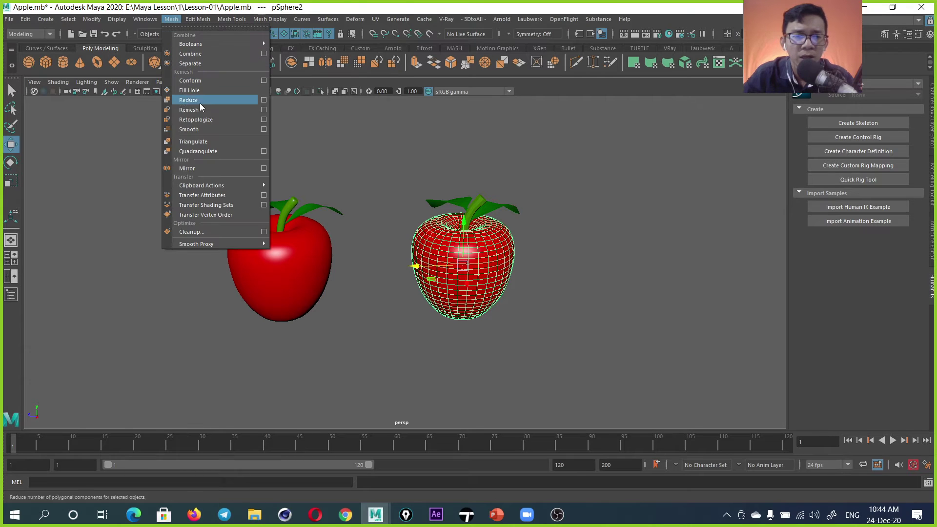
left_click(203, 130)
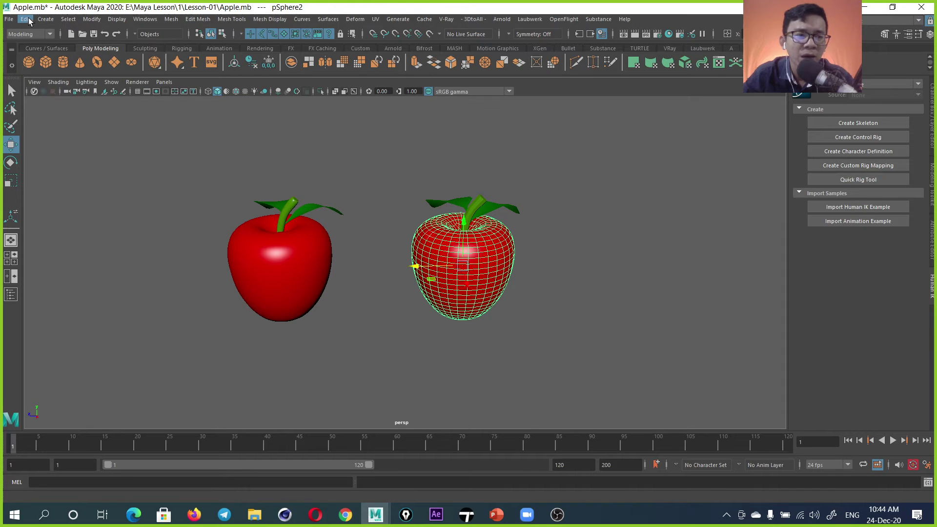
left_click(933, 126)
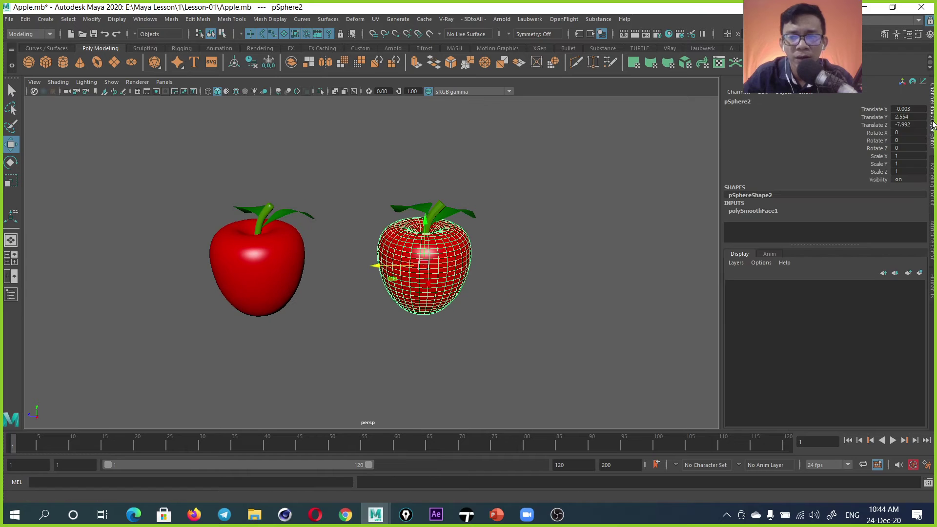
Raise polySmoothFace1 Divisions on the right apple to 3 in the Channel Box.
left_click(753, 214)
scroll(784, 233, "down", 1)
left_click(878, 213)
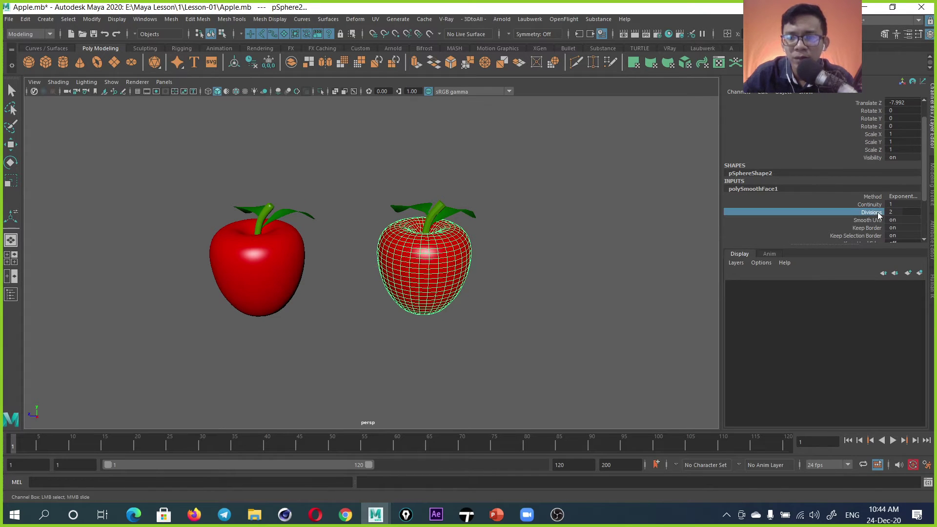
mouse_move(638, 214)
middle_mouse_down()
mouse_move(646, 213)
mouse_move(547, 199)
middle_mouse_up()
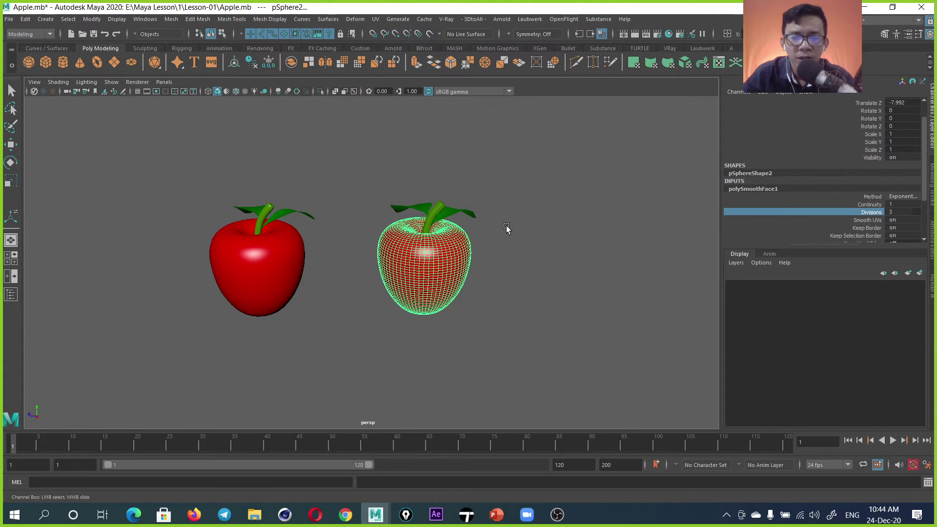
key("w")
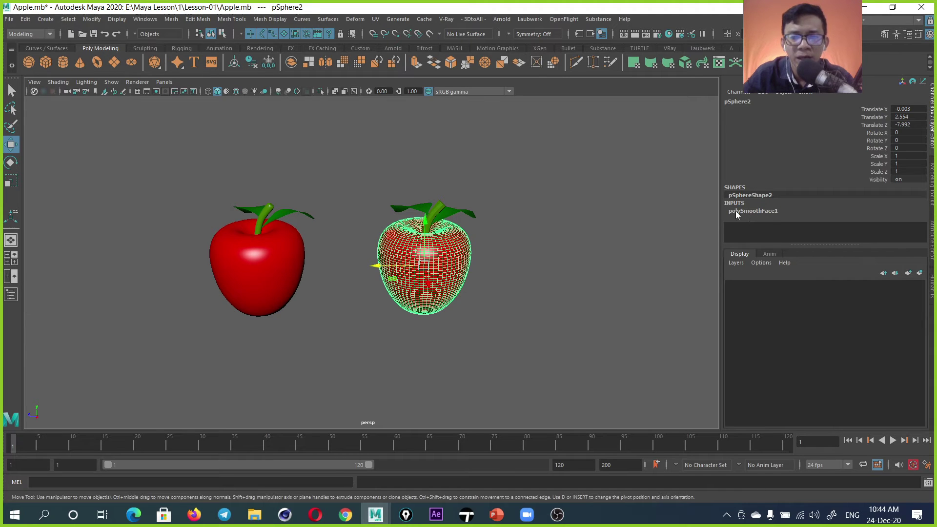
left_click(171, 19)
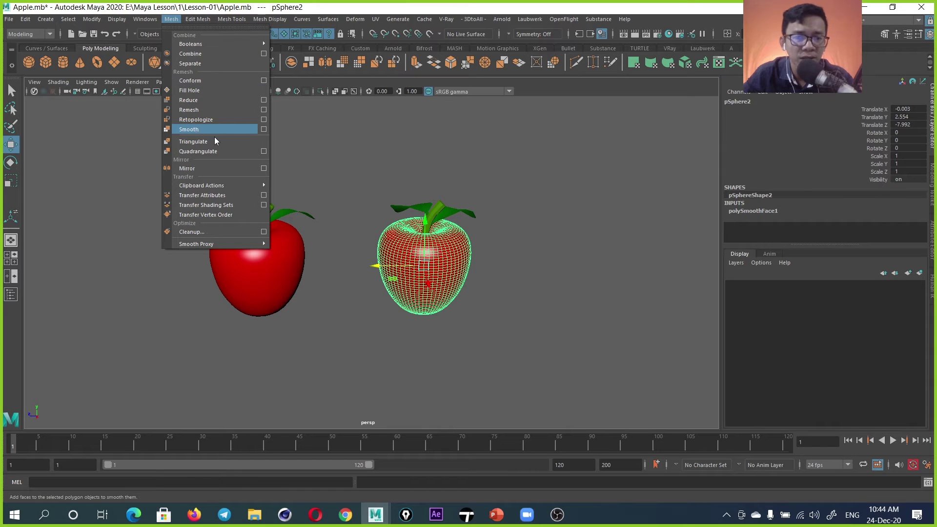
left_click(341, 239)
left_click(441, 260)
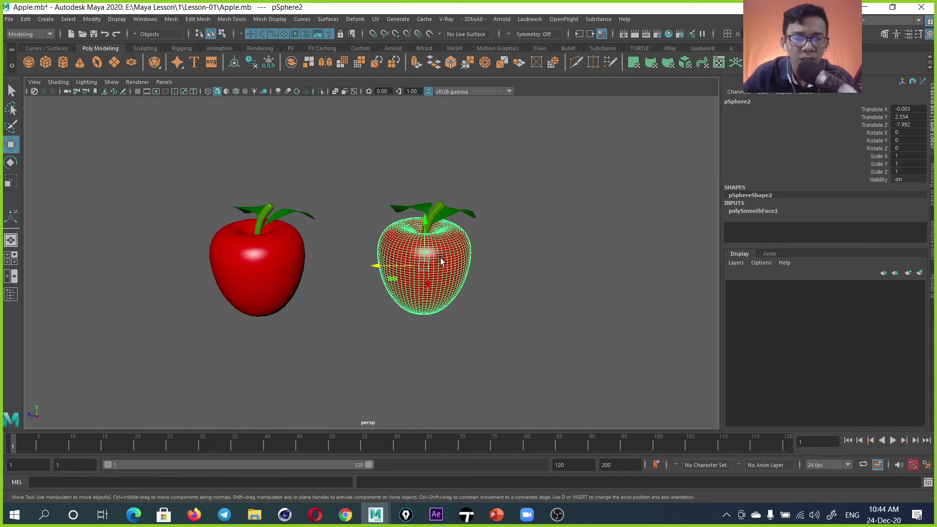
left_click(761, 211)
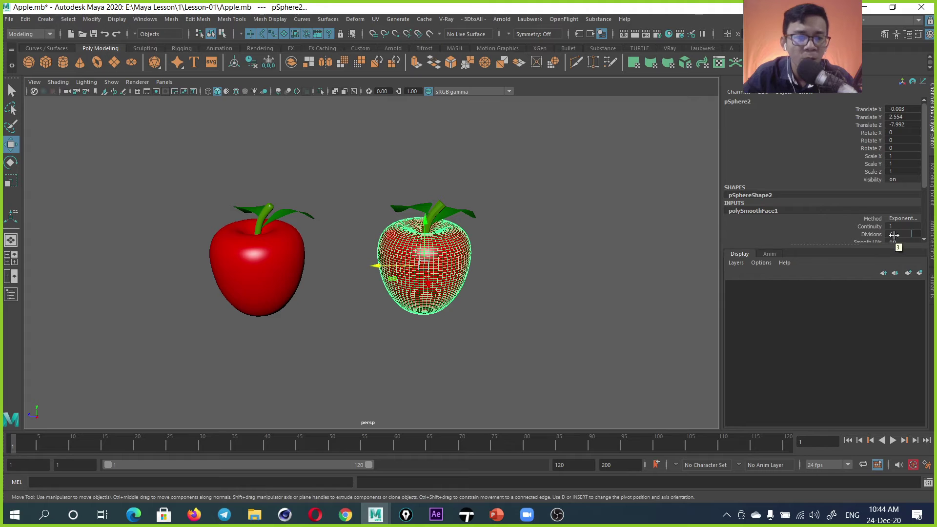
left_click(25, 19)
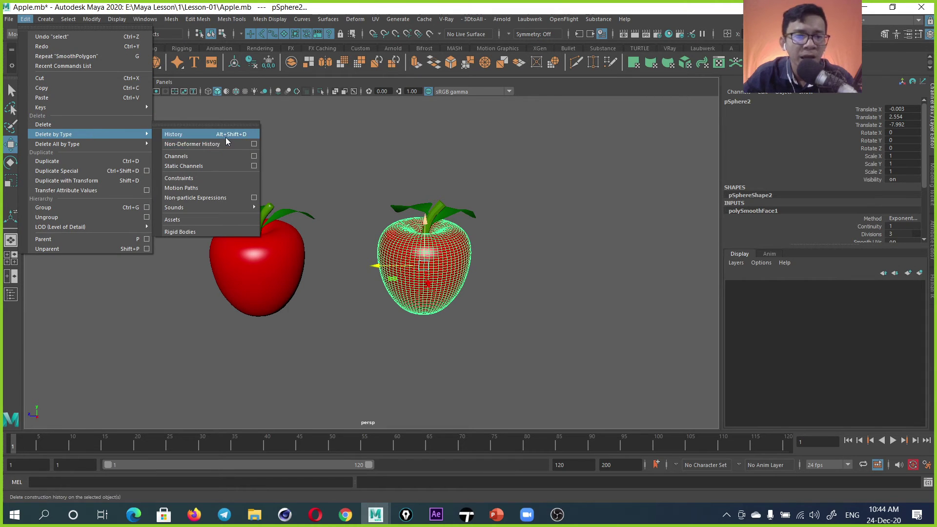
Delete the right apple's construction history, baking polySmoothFace1 into its dense mesh.
left_click(225, 137)
left_click(550, 195)
left_click(432, 261)
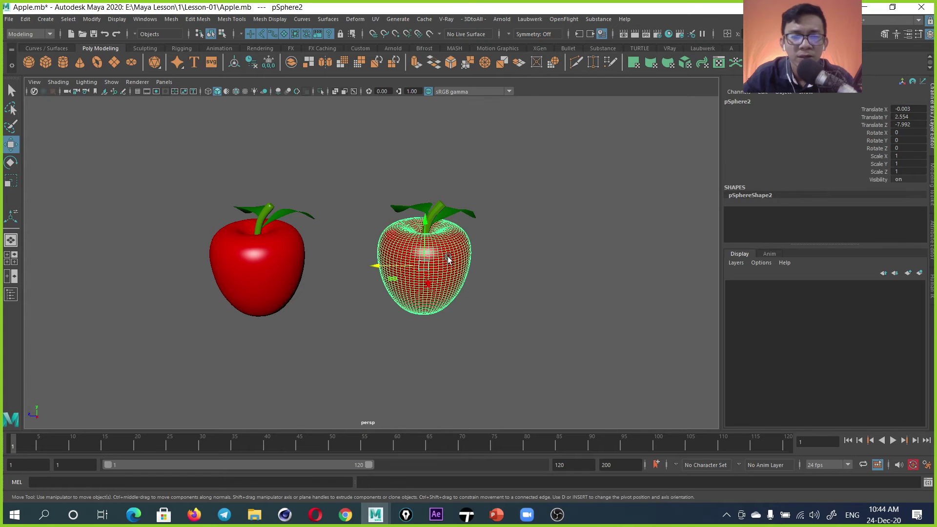
scroll(450, 258, "up", 2)
left_click_drag(449, 258, 461, 249, "alt")
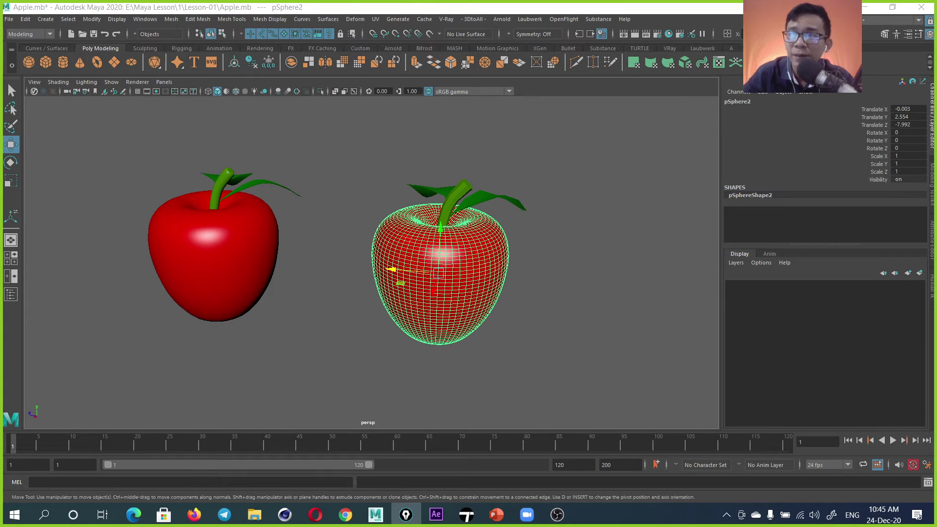
left_click(631, 176)
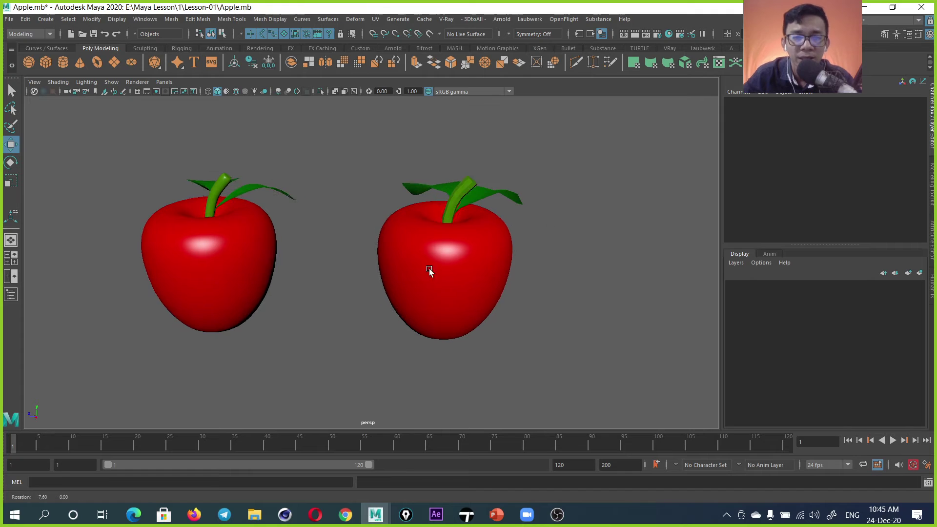
Apply Mesh > Smooth to the right apple's upper leaf.
mouse_move(429, 269)
left_mouse_down("alt")
mouse_move(437, 265)
mouse_move(386, 270)
mouse_move(332, 292)
left_mouse_up("alt")
left_click(469, 234)
scroll(468, 234, "up", 3)
scroll(439, 266, "up", 2)
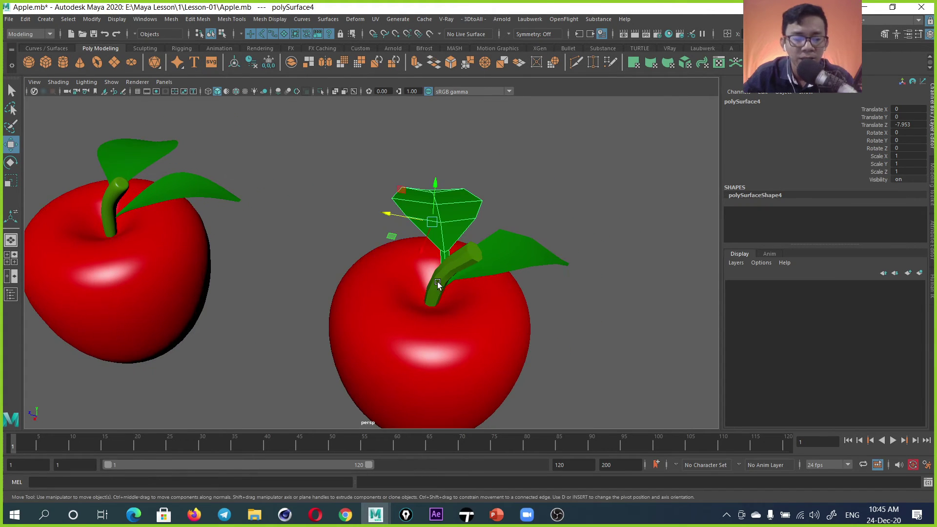
left_click(172, 19)
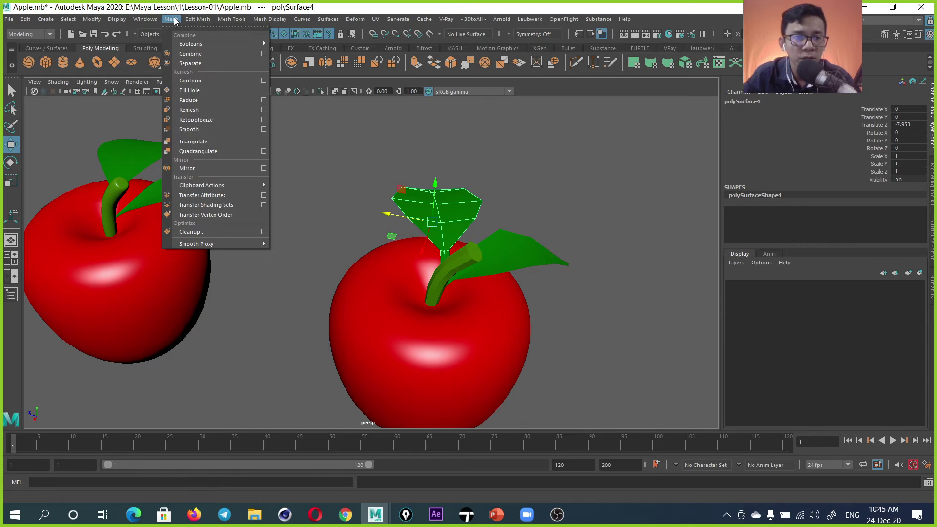
left_click(225, 128)
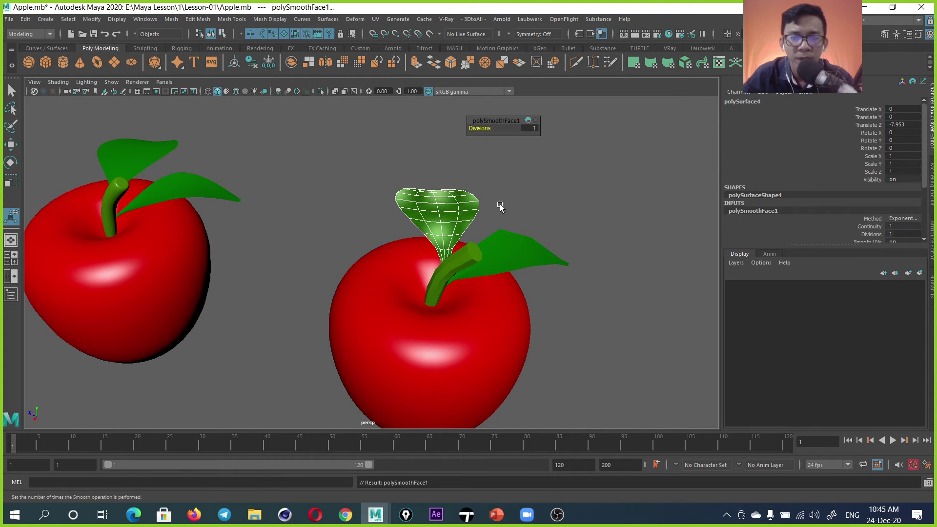
mouse_move(508, 205)
left_mouse_down("alt")
mouse_move(418, 215)
mouse_move(608, 278)
left_mouse_up("alt")
left_click(608, 278)
Smooth the lower leaf, then repeat the smoothing on the stem with G.
left_click(401, 264)
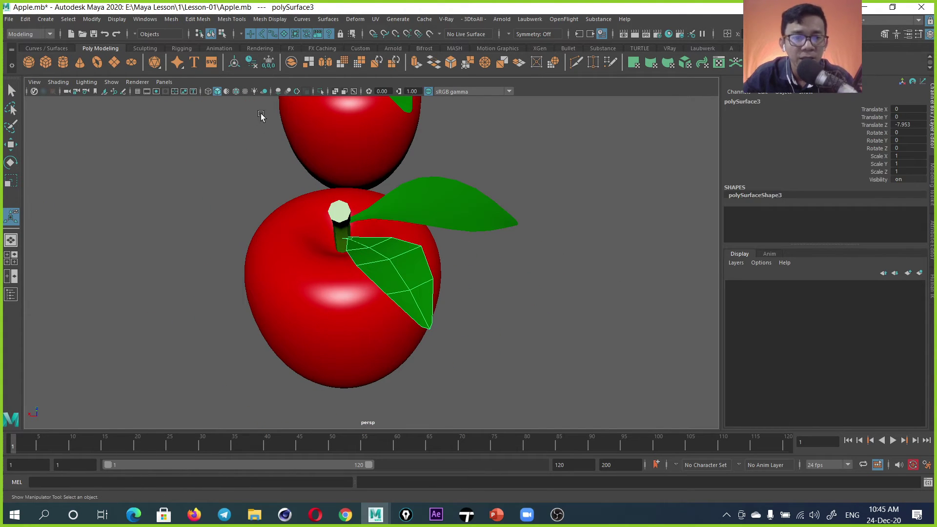
left_click(171, 18)
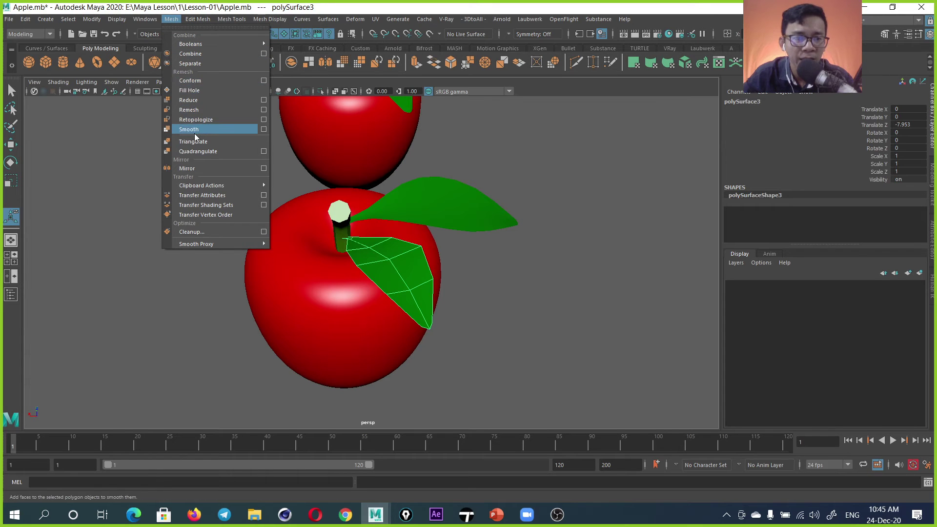
left_click(227, 129)
left_click(339, 218)
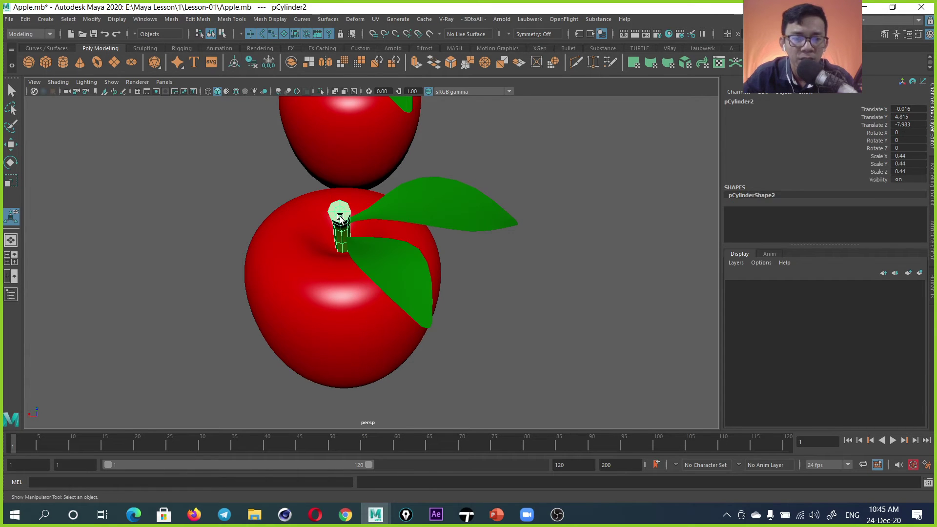
key("g")
left_click(566, 219)
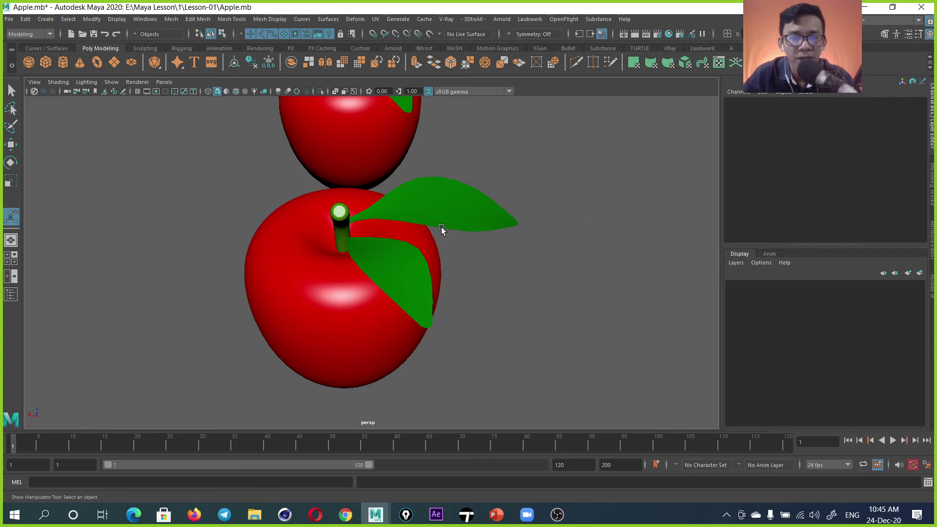
Reselect the right apple's stem and apply Mesh > Smooth to it.
left_click_drag(439, 229, 528, 221, "alt")
scroll(417, 201, "up", 3)
left_click(418, 225)
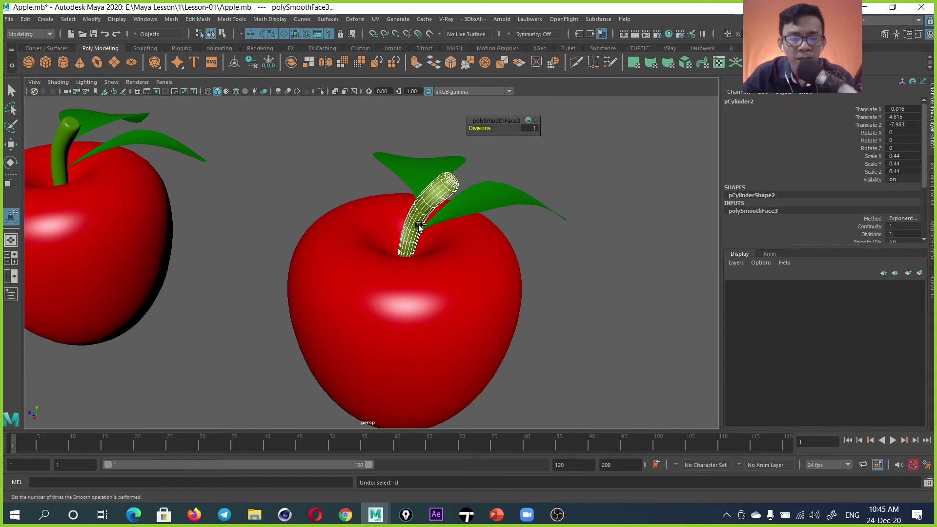
left_click(442, 214)
left_click_drag(479, 216, 437, 221, "alt")
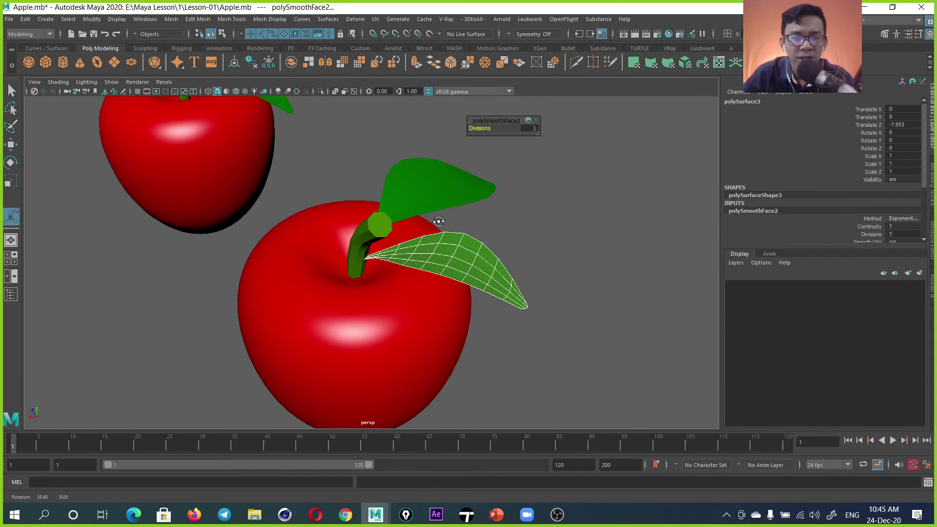
left_click(380, 229)
left_click(171, 18)
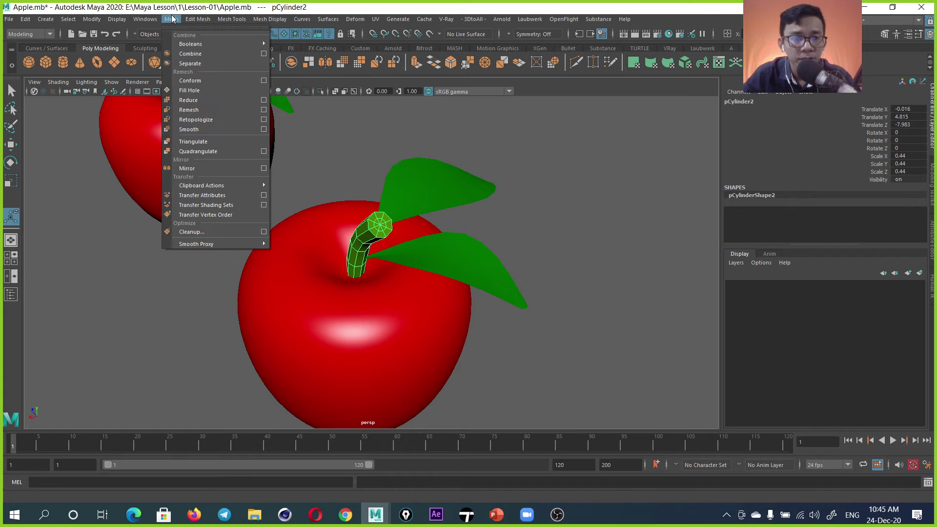
left_click(198, 128)
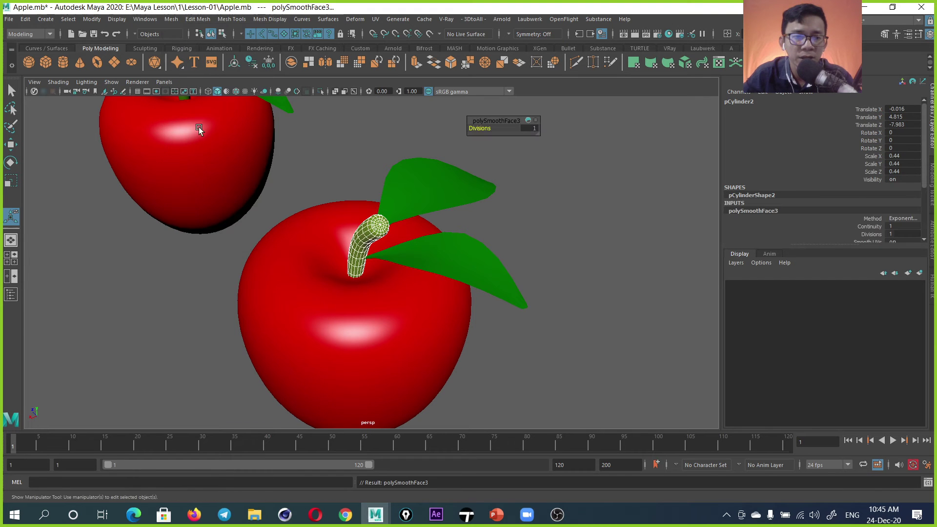
left_click(519, 244)
left_click_drag(520, 239, 386, 245, "alt")
left_click(400, 268)
Marquee-select the right apple's body, stem and leaves and group them with Edit > Group.
left_click_drag(324, 261, 403, 255, "alt")
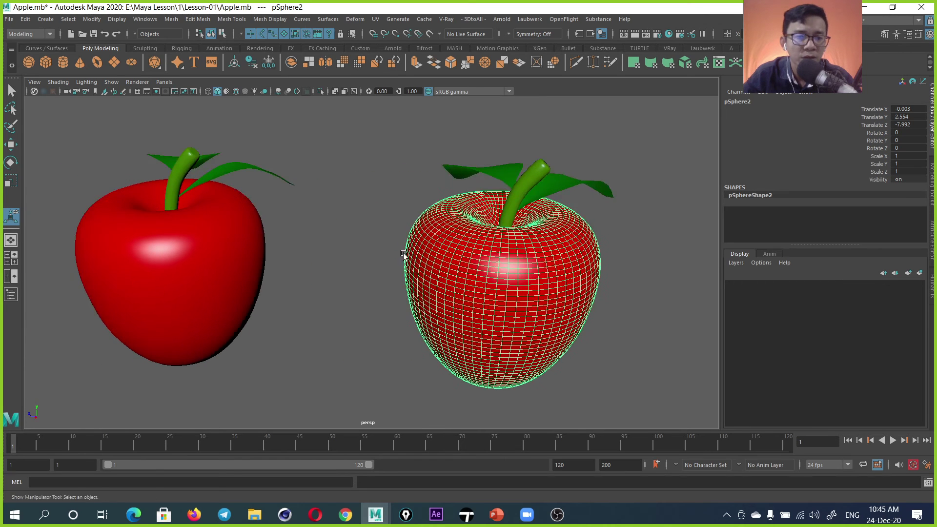
left_click(171, 19)
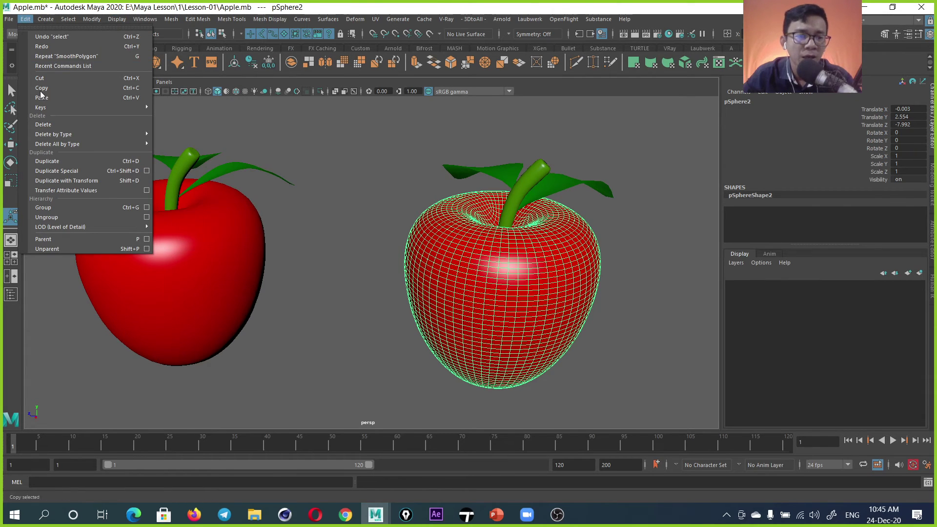
mouse_move(60, 227)
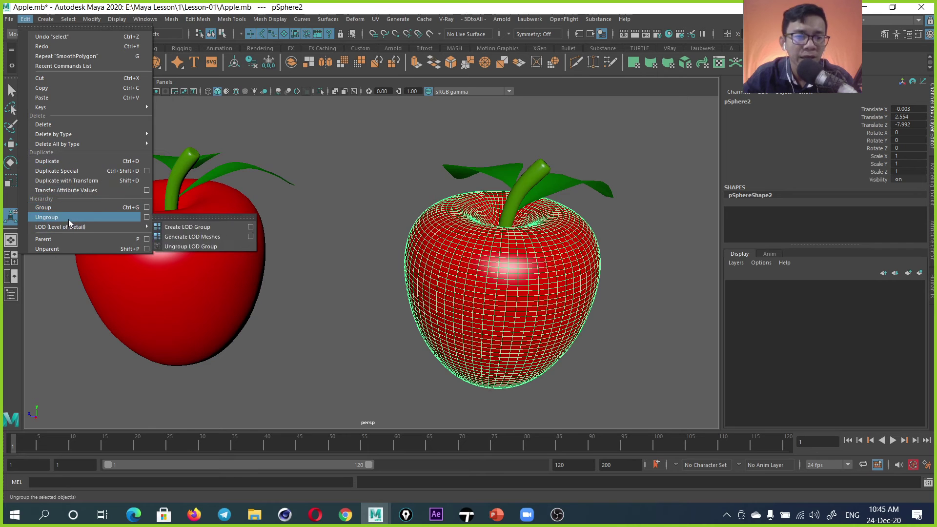
left_click(323, 207)
left_click_drag(632, 125, 400, 423)
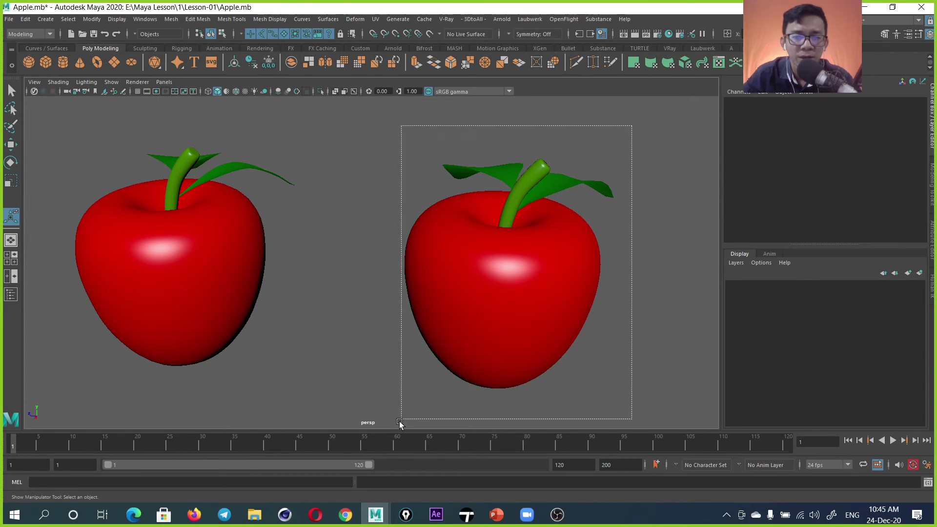
left_click(25, 19)
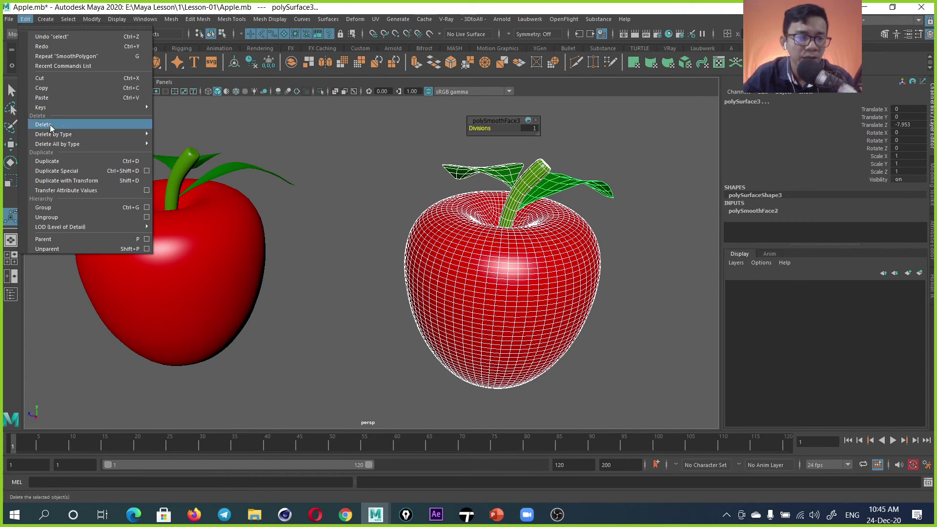
left_click(49, 207)
Pick group1 with the Up arrow and move it farther right.
left_click(374, 207)
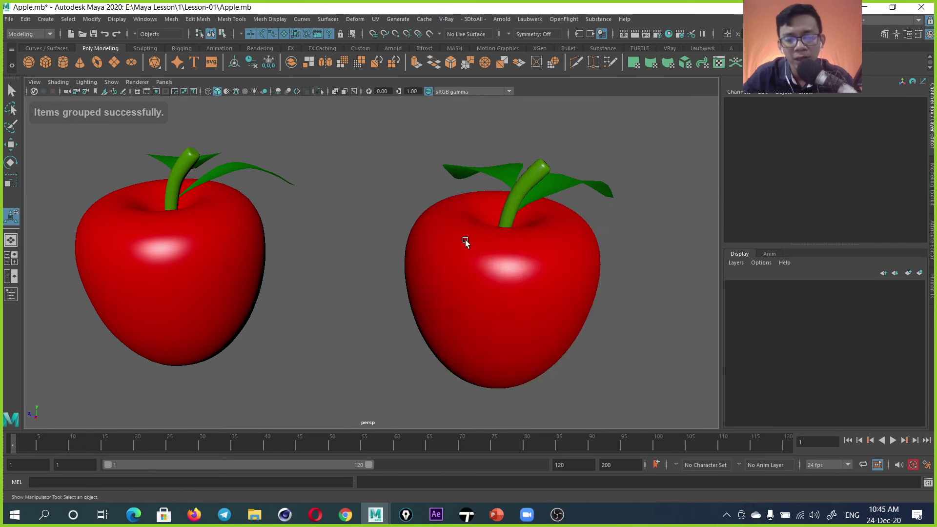
left_click(482, 246)
key("Up")
scroll(483, 246, "down", 5)
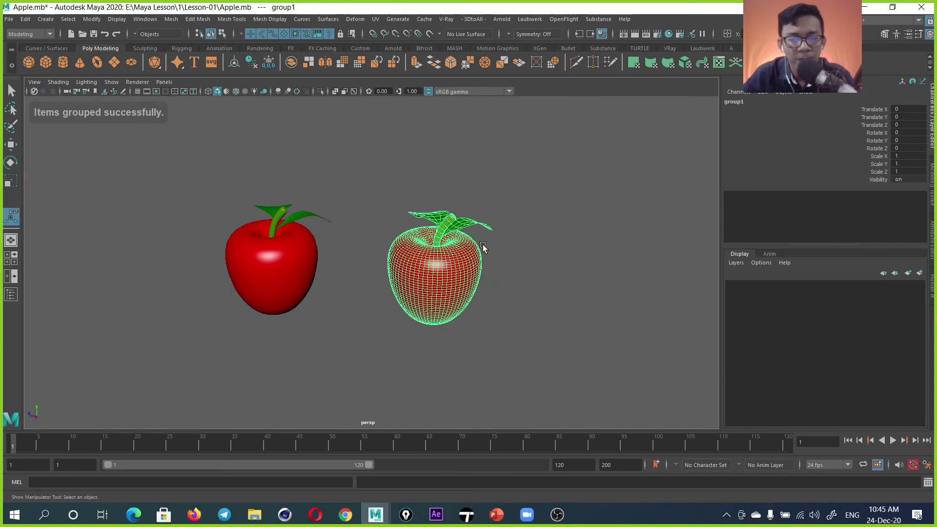
key("w")
left_click_drag(396, 260, 488, 261)
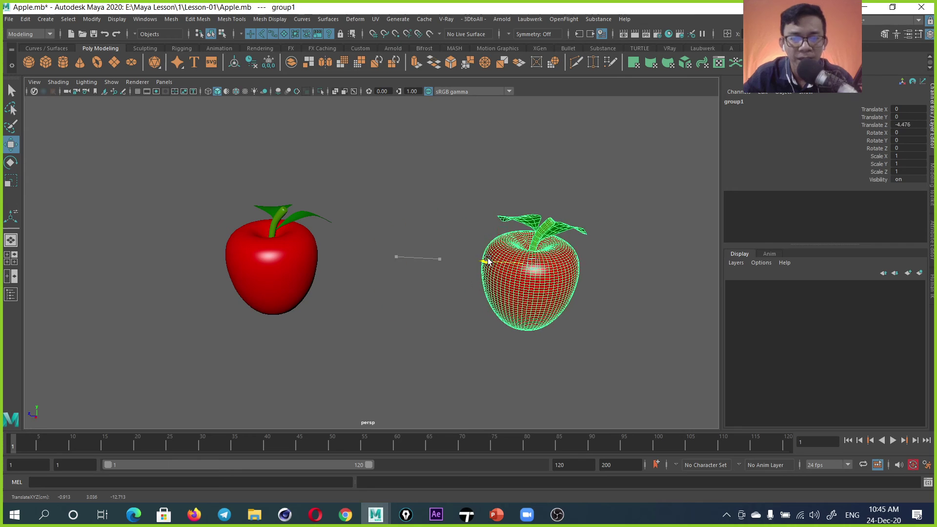
Move the left apple's leaf polySurface2 against its stem and rotate it about -18°.
left_click(279, 273)
mouse_move(247, 266)
left_mouse_down()
mouse_move(288, 266)
mouse_move(246, 258)
left_mouse_up()
left_click(285, 235, "shift")
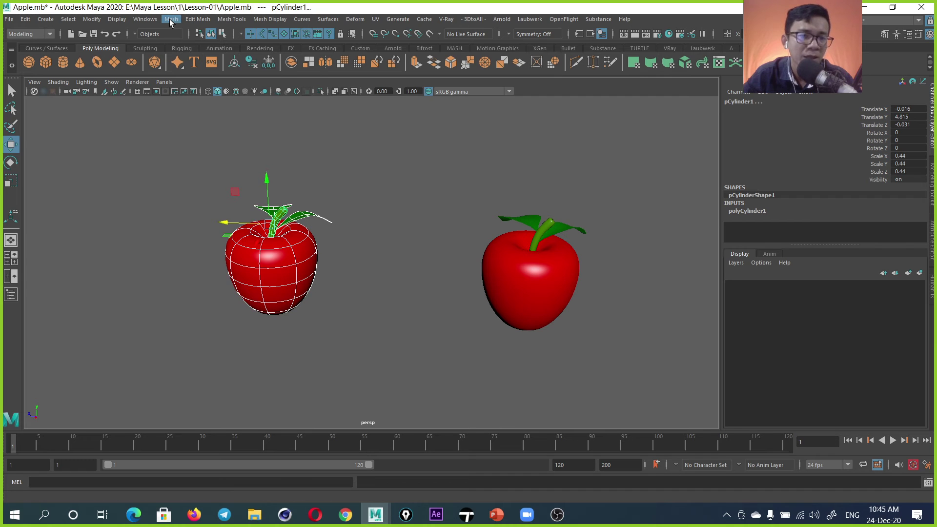
left_click(314, 221)
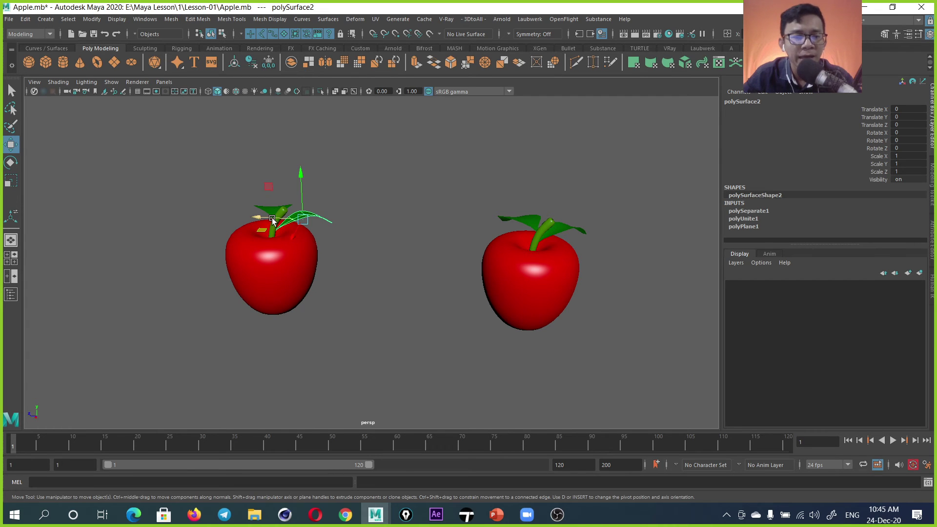
left_click_drag(297, 225, 300, 225)
scroll(277, 224, "up", 4)
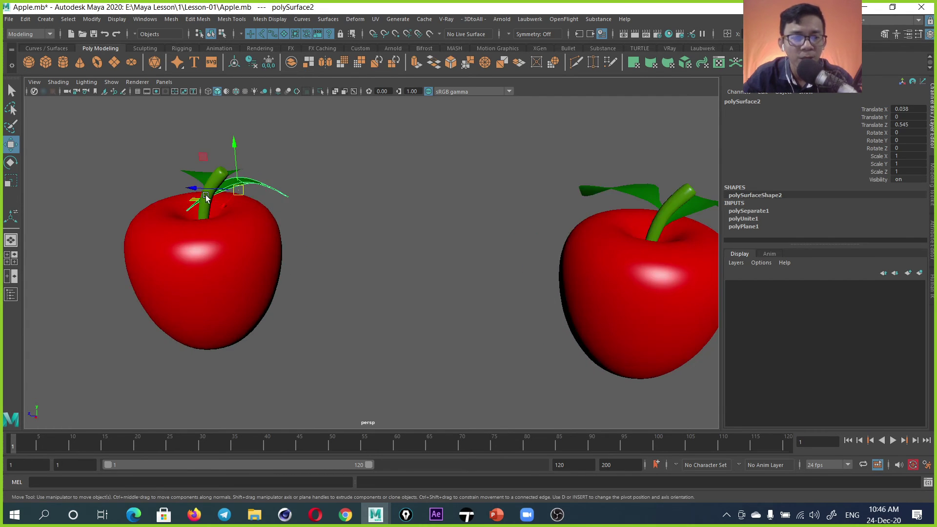
left_click_drag(219, 190, 225, 193)
mouse_move(258, 237)
left_mouse_down("alt")
mouse_move(322, 198)
mouse_move(310, 212)
mouse_move(314, 171)
left_mouse_up("alt")
key("e")
key("w")
Group the left apple's body, stem and leaves with Edit > Group.
left_click_drag(401, 139, 179, 310)
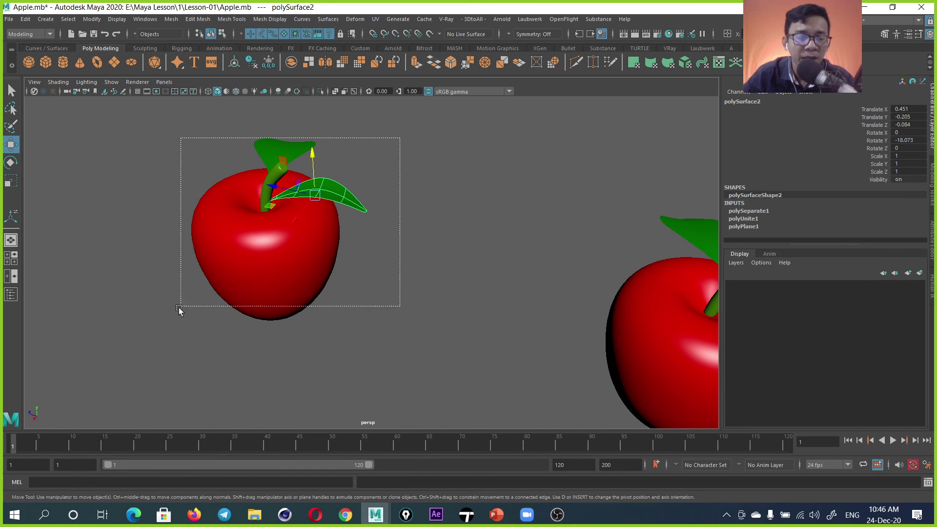
left_click(24, 19)
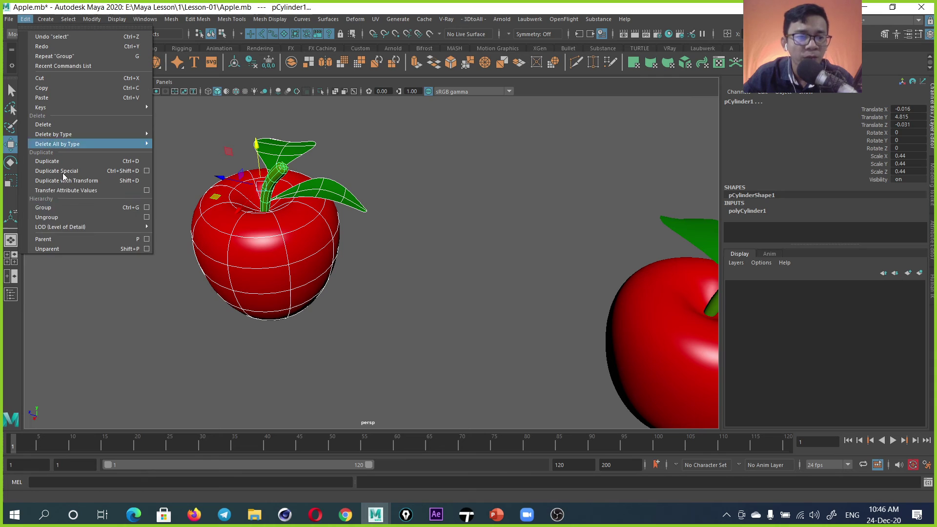
left_click(87, 207)
left_click(445, 183)
Orbit and pan the viewport to inspect both grouped apples.
left_click(313, 198)
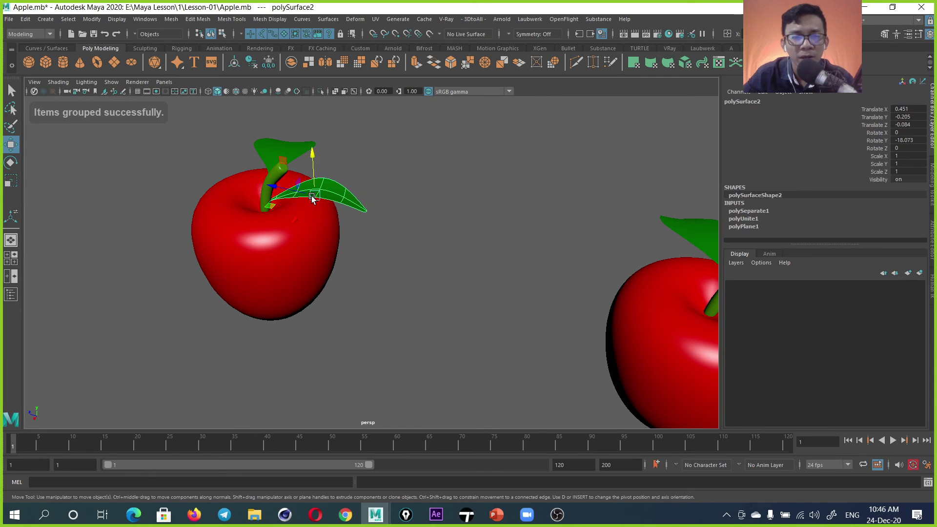
scroll(313, 197, "down", 3)
left_click_drag(312, 198, 322, 215, "alt")
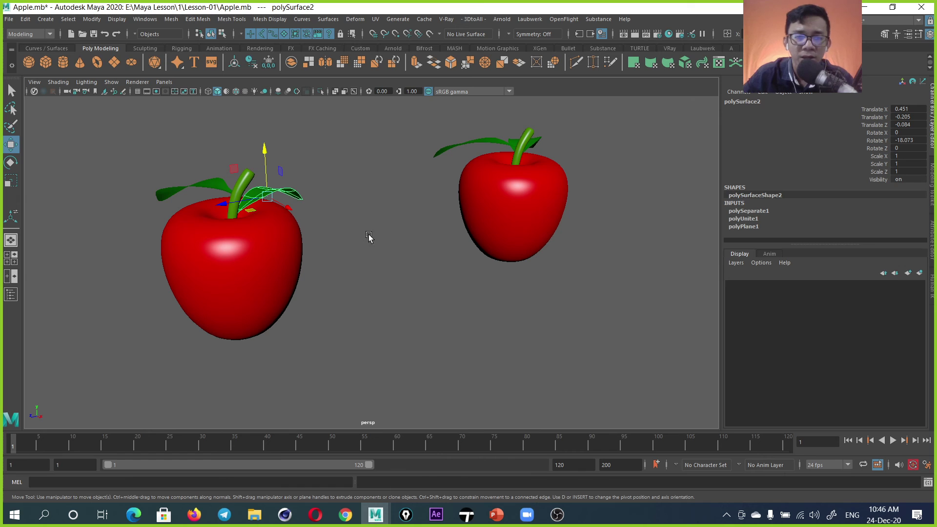
mouse_move(368, 236)
left_mouse_down("alt")
mouse_move(312, 249)
mouse_move(398, 242)
mouse_move(337, 238)
left_mouse_up("alt")
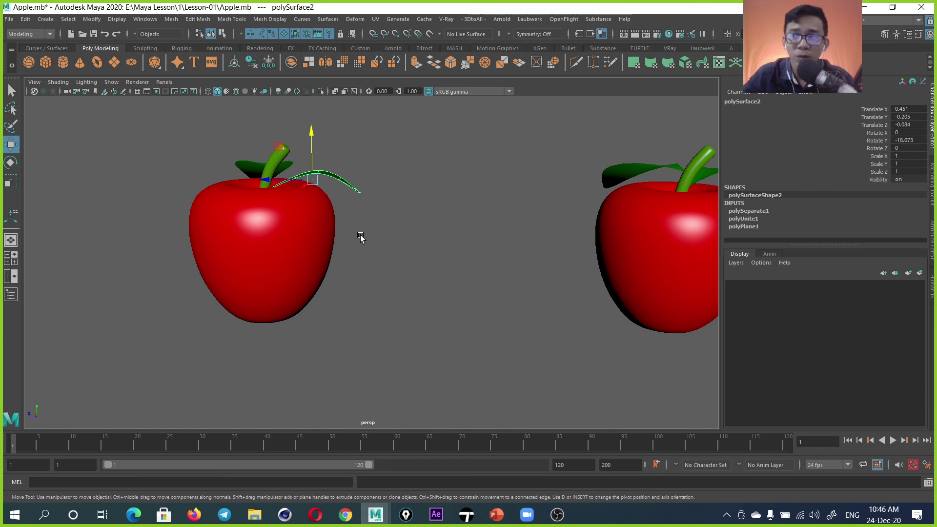
mouse_move(368, 251)
left_mouse_down("alt")
mouse_move(360, 251)
mouse_move(370, 270)
left_mouse_up("alt")
middle_click_drag(370, 270, 426, 280, "alt")
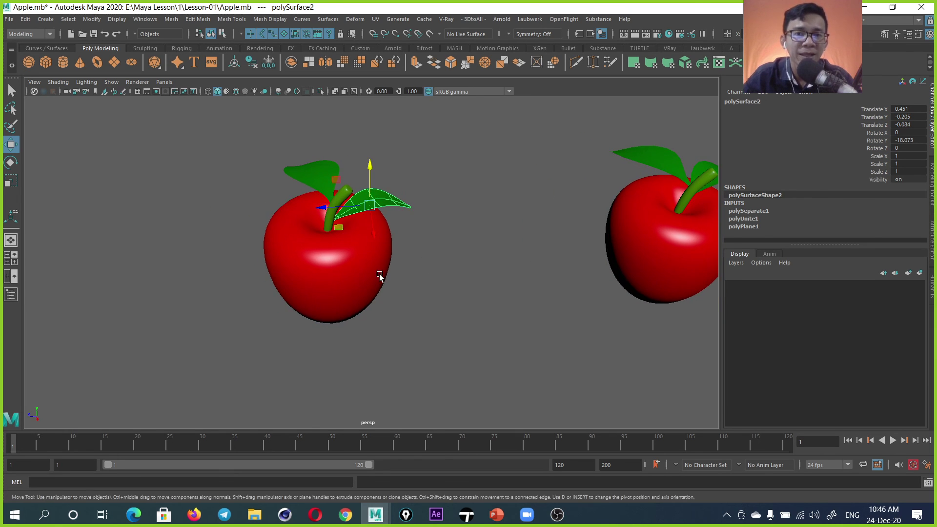
mouse_move(379, 274)
left_mouse_down("alt")
mouse_move(423, 273)
mouse_move(397, 278)
left_mouse_up("alt")
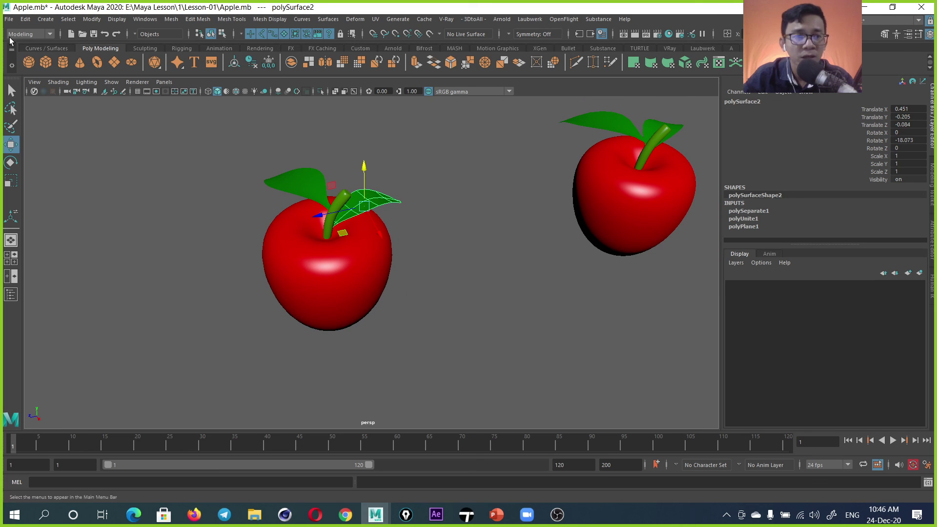
left_click(24, 19)
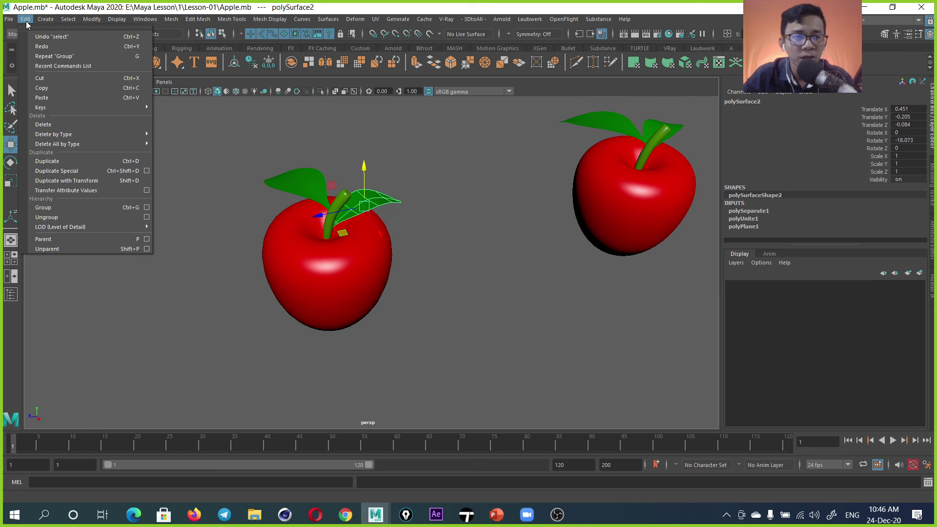
left_click(454, 197)
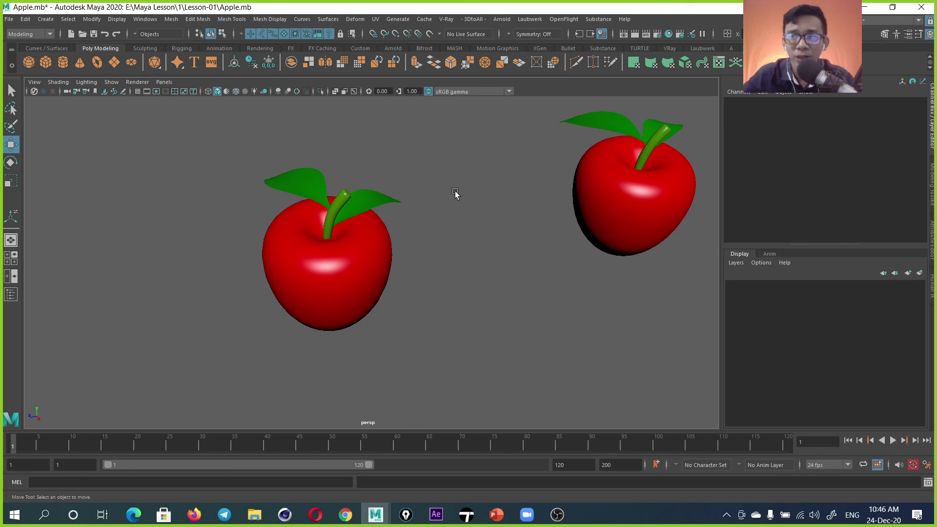
mouse_move(450, 179)
left_mouse_down("alt")
mouse_move(385, 197)
mouse_move(494, 203)
mouse_move(413, 196)
mouse_move(442, 199)
mouse_move(324, 226)
left_mouse_up("alt")
right_click_drag(324, 226, 455, 254, "alt")
mouse_move(454, 254)
left_mouse_down("alt")
mouse_move(522, 264)
mouse_move(479, 266)
left_mouse_up("alt")
right_click_drag(479, 265, 410, 236, "alt")
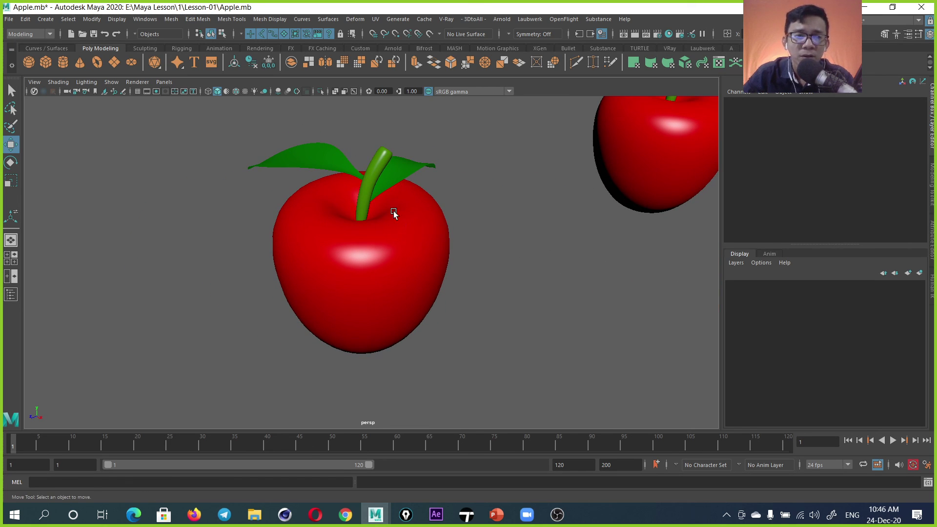
left_click(174, 20)
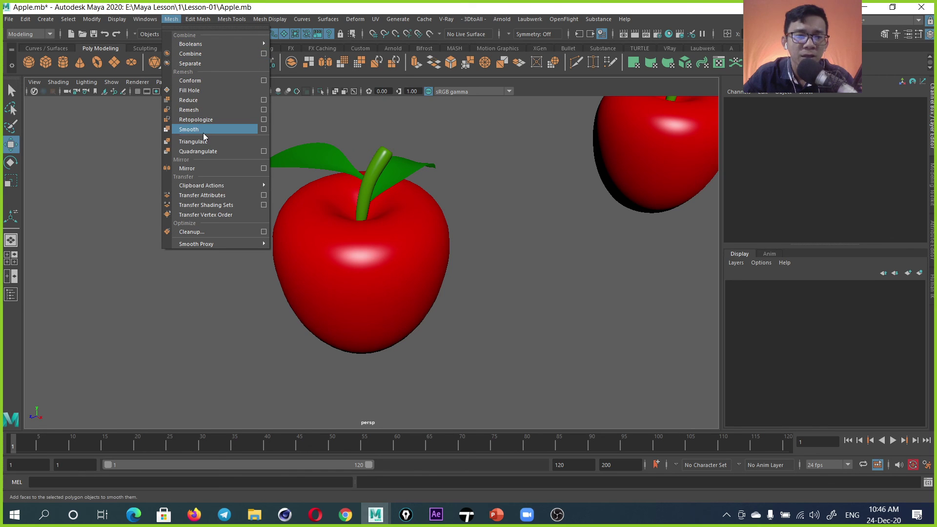
left_click(483, 171)
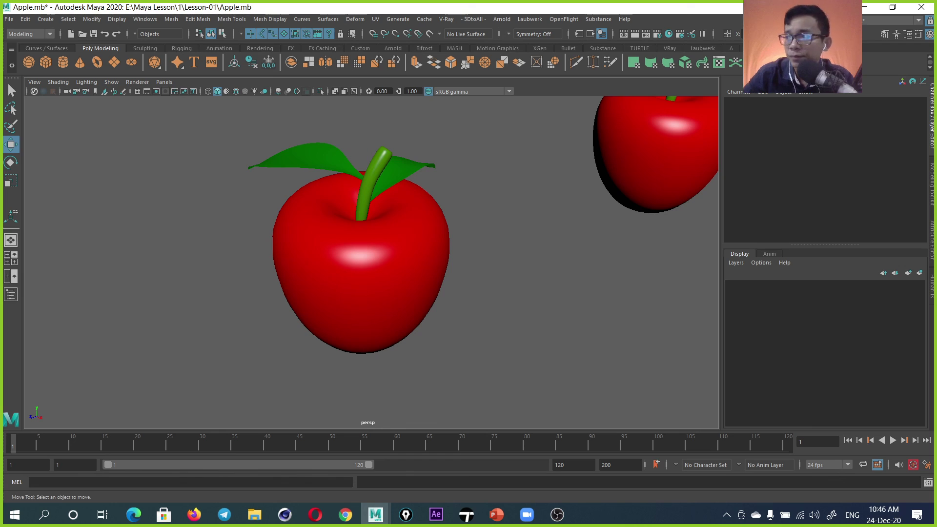